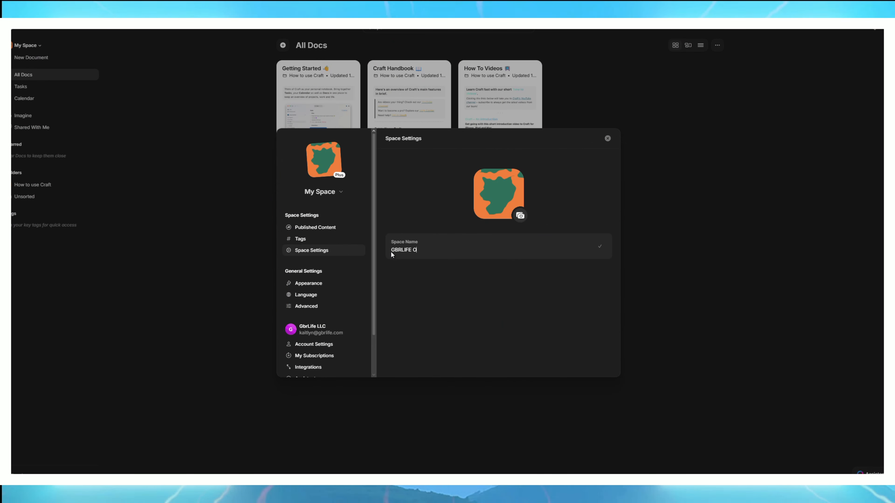
# Look through the appearance settings, tasks, calendar, Imagine connections, shared documents, How to use Craft folder and tags
pyautogui.click(304, 284)
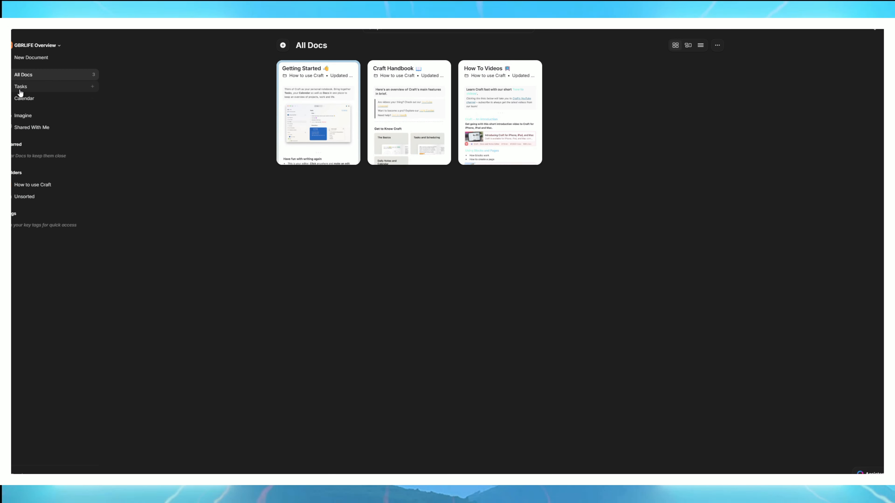
pyautogui.click(21, 86)
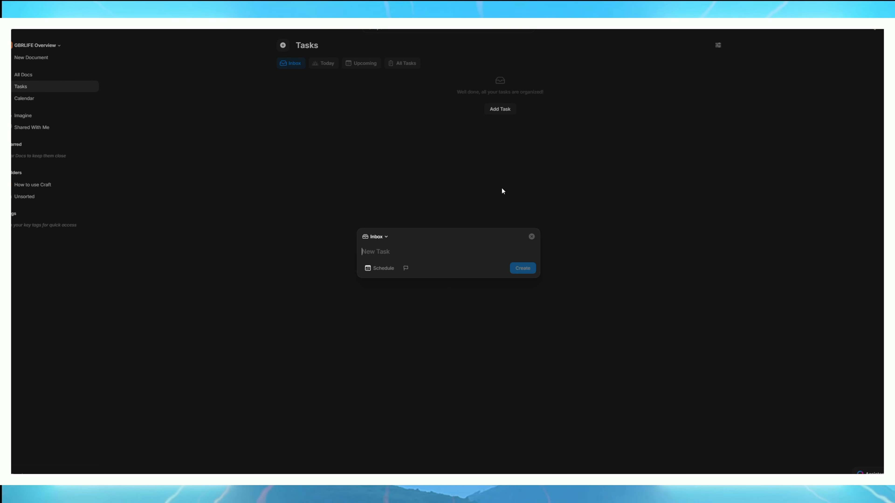
pyautogui.click(380, 268)
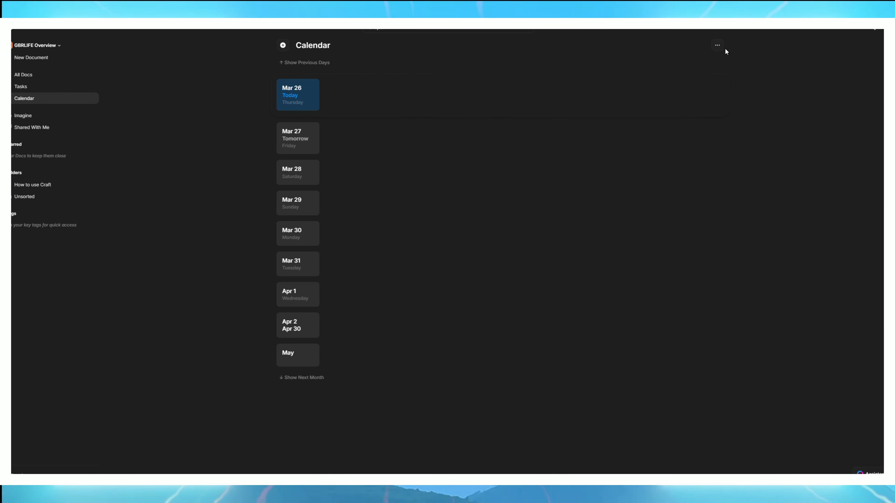
pyautogui.click(23, 115)
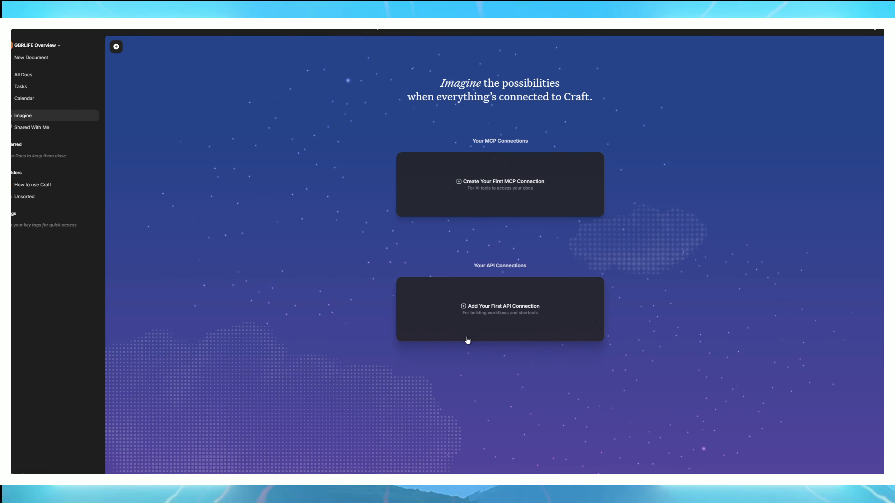
pyautogui.click(31, 127)
pyautogui.click(32, 184)
pyautogui.click(35, 249)
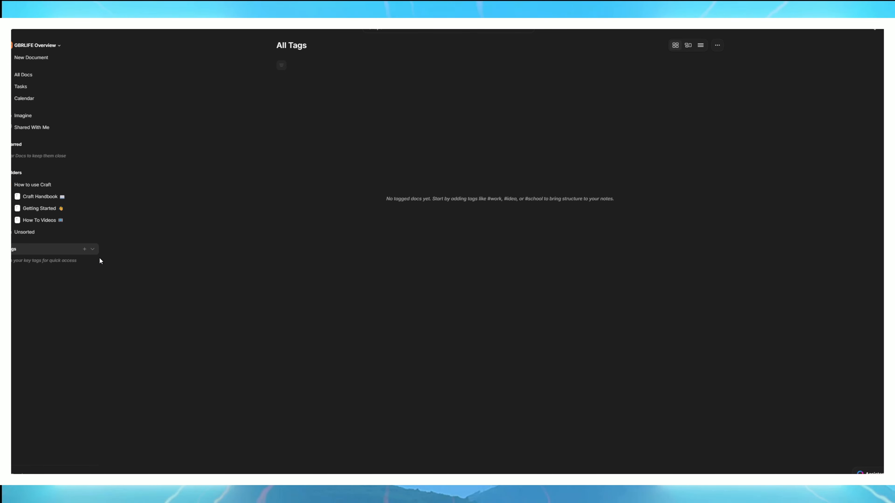
# Create a new document titled Test Document and add the body text "I'm adding Text"
pyautogui.click(27, 57)
pyautogui.write('Test Document')
pyautogui.press('Return')
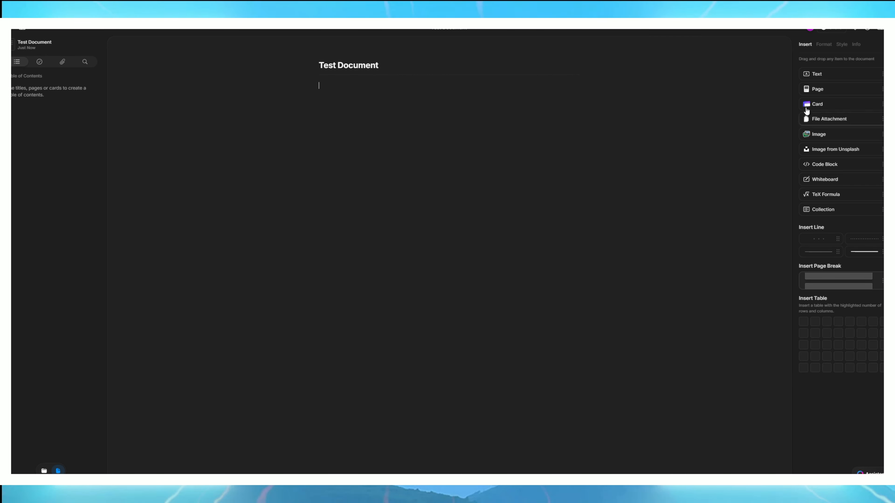
pyautogui.write("I'm adding Text")
# Insert a card below the text, apply a card style and open the new untitled page
pyautogui.click(816, 104)
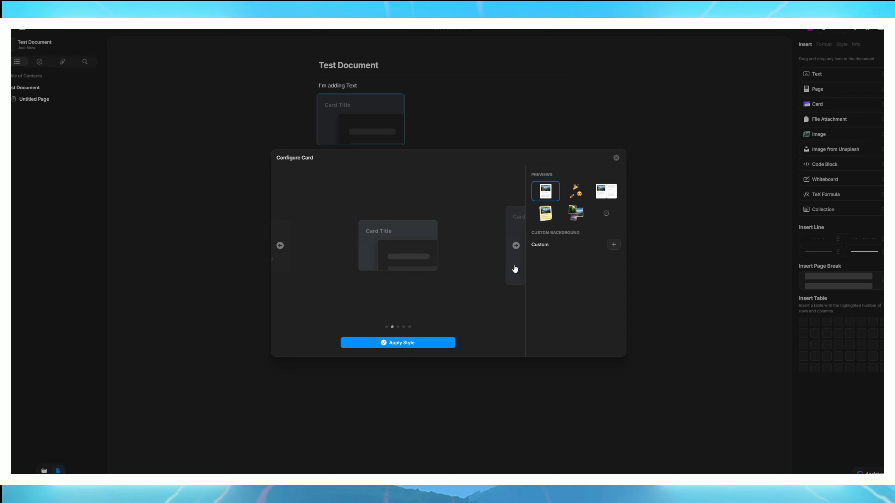
pyautogui.click(396, 342)
pyautogui.click(40, 100)
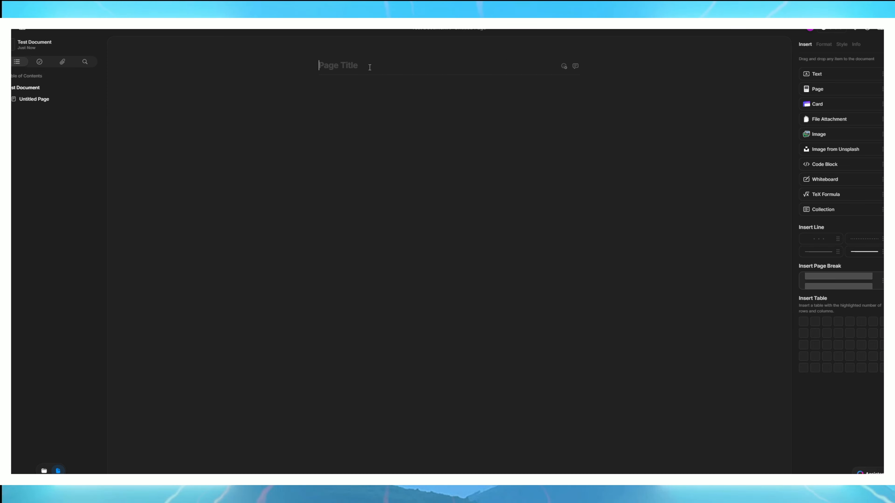
pyautogui.click(419, 28)
pyautogui.click(433, 124)
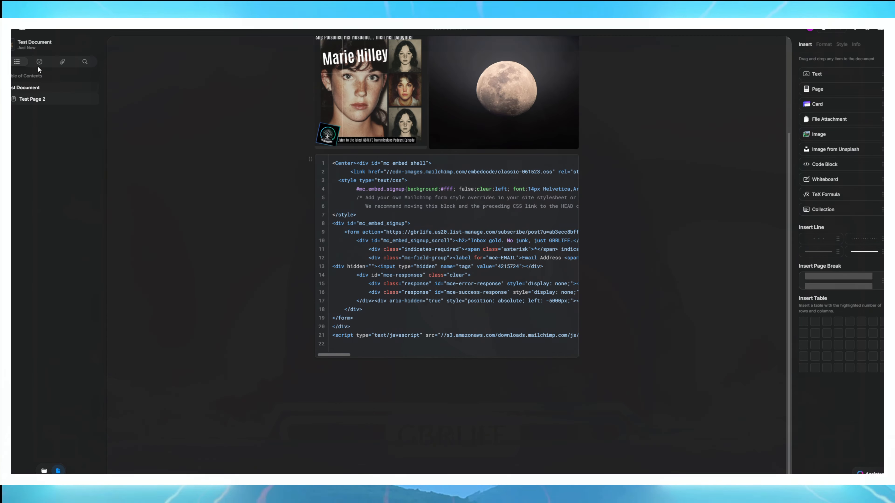
# Insert a collection below the code block, rename its Title field New Collections and name the collection Momma Koala Ideas
pyautogui.click(823, 210)
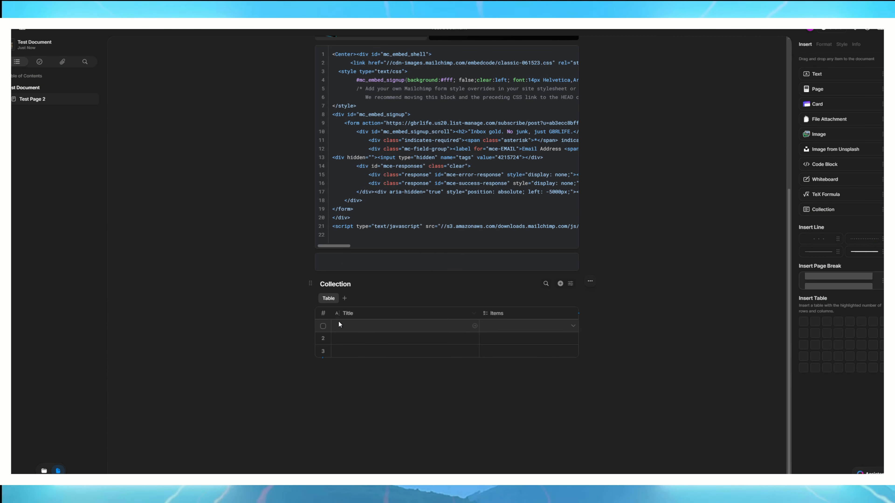
pyautogui.click(362, 329)
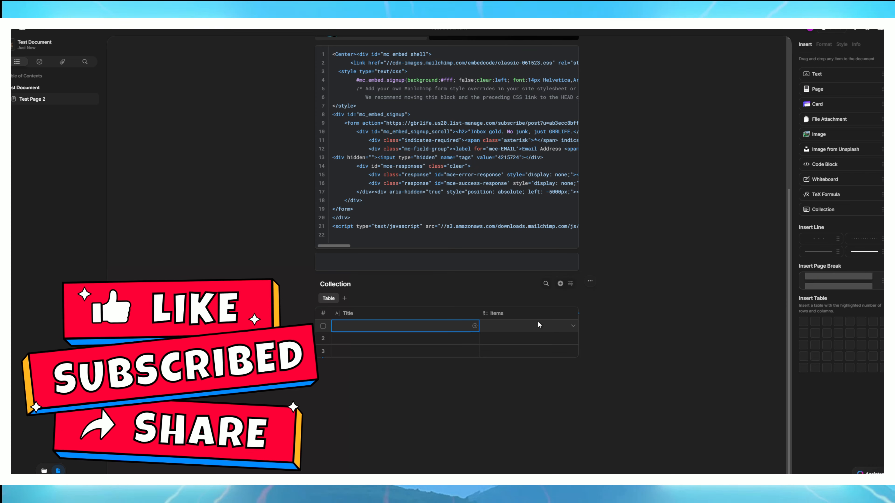
pyautogui.click(570, 283)
pyautogui.click(524, 421)
pyautogui.click(405, 268)
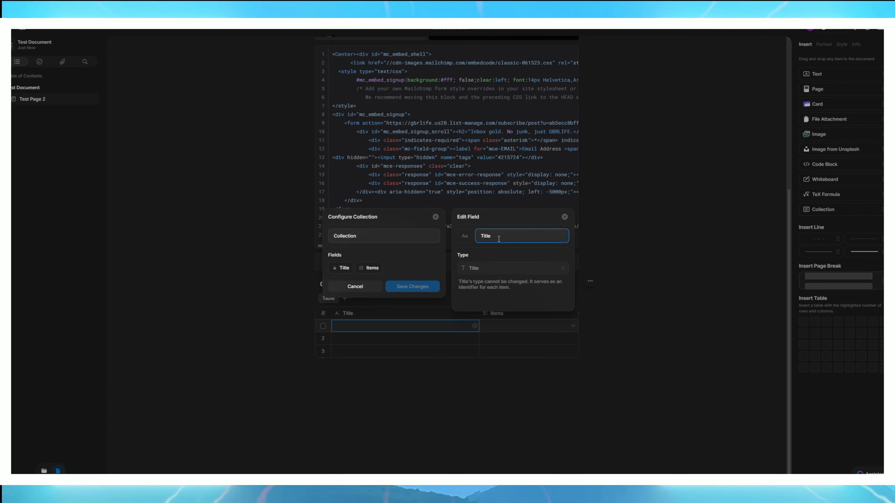
pyautogui.write('New Collections')
pyautogui.click(541, 300)
pyautogui.tripleClick(458, 236)
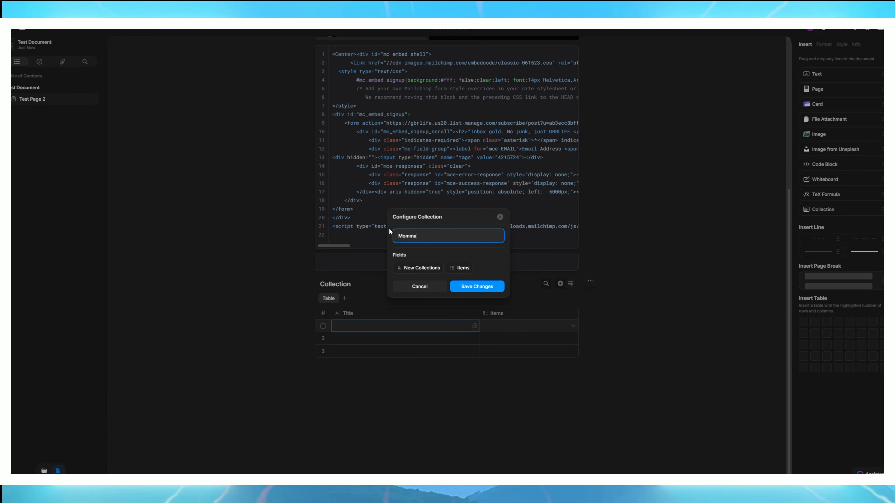
pyautogui.write('Momma Koala Ideas')
pyautogui.click(477, 286)
# Fill the first two rows of the New Collections column with Collection Idea and Collection Idea 2
pyautogui.click(354, 327)
pyautogui.write('Collection Idea')
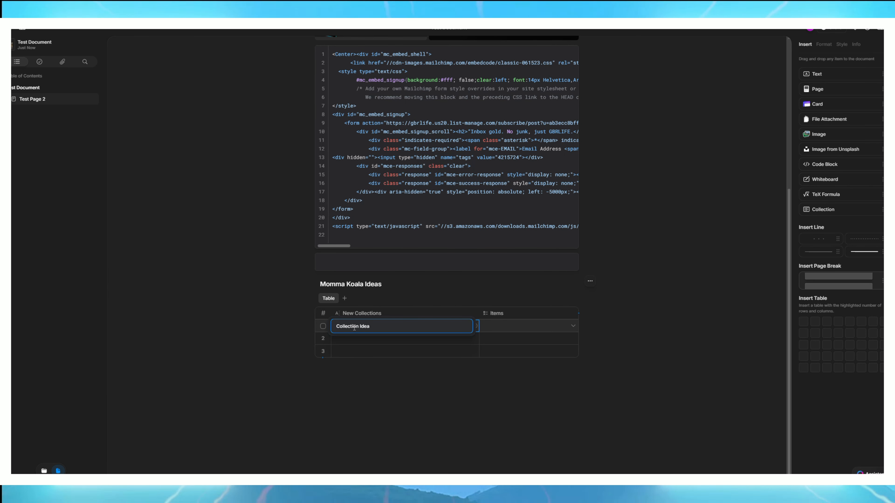
pyautogui.press('Return')
pyautogui.write('Collection Idea 2')
pyautogui.press('Return')
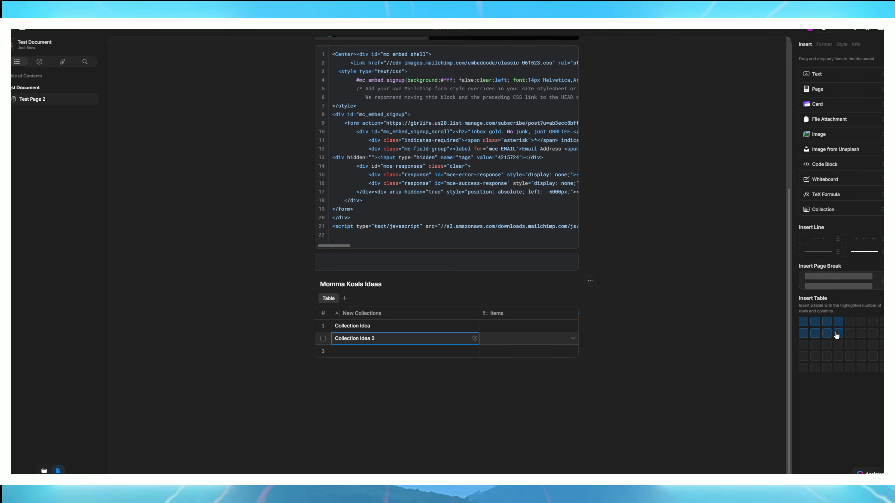
# Review the document's content and open its task overview
pyautogui.scroll(6, 272, 236)
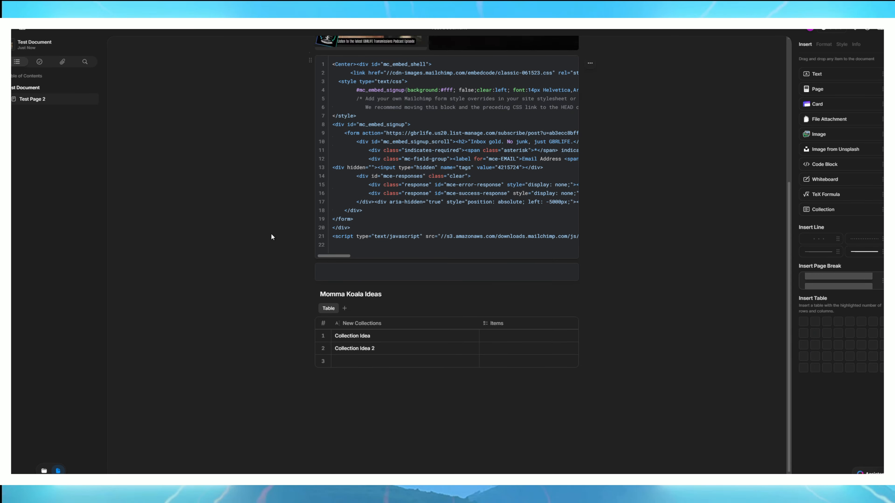
pyautogui.click(40, 62)
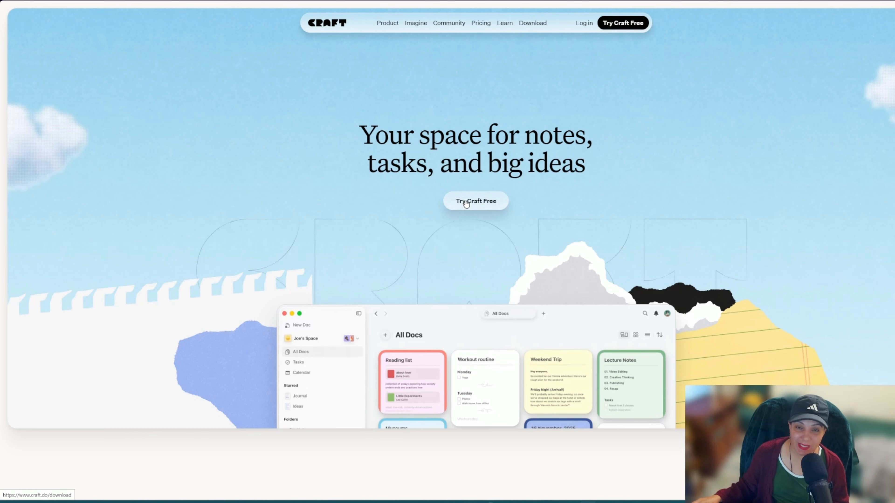
# Look over the Craft website's homepage, including its feature overview, user examples and integrations
pyautogui.scroll(-20, 382, 224)
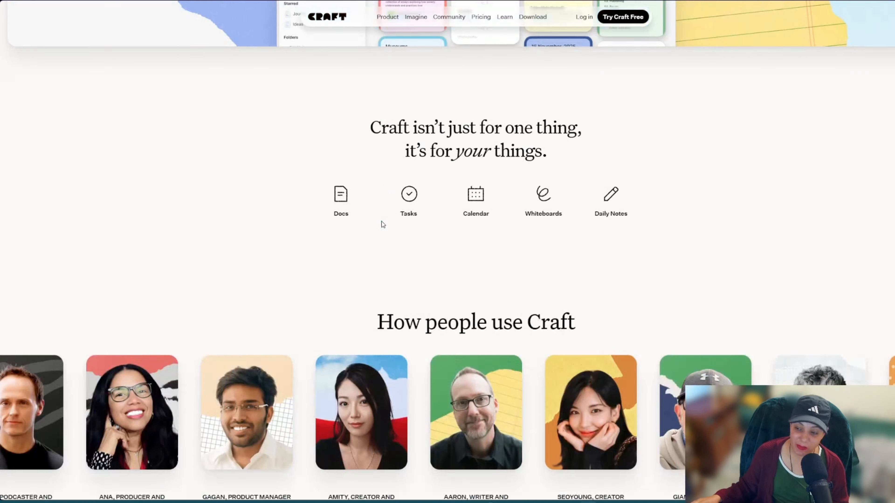
pyautogui.scroll(-6, 380, 219)
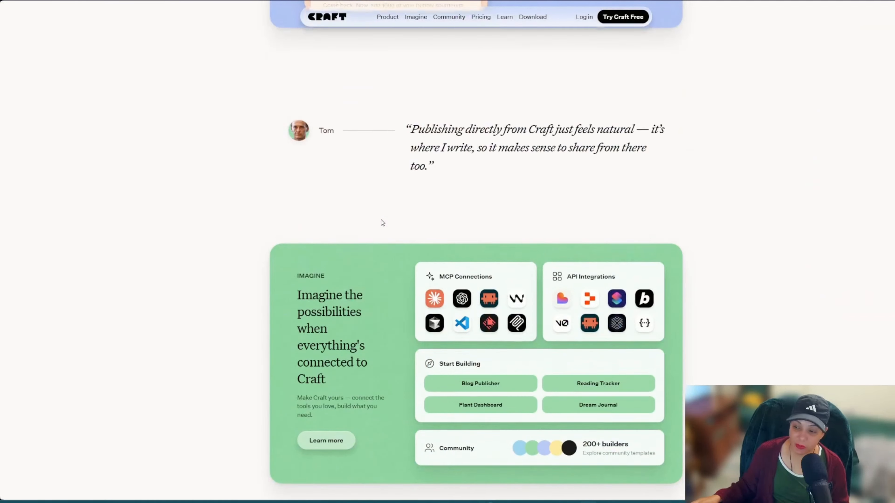
pyautogui.scroll(20, 381, 219)
pyautogui.scroll(3, 376, 194)
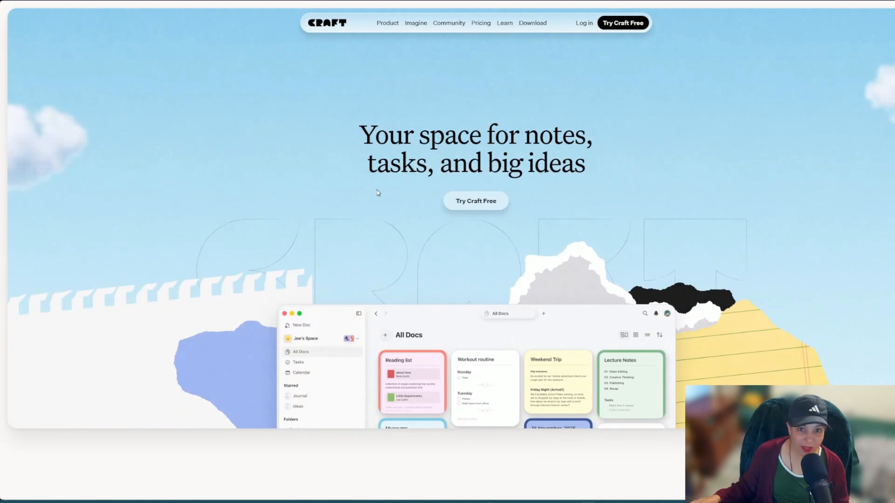
pyautogui.scroll(-3, 518, 386)
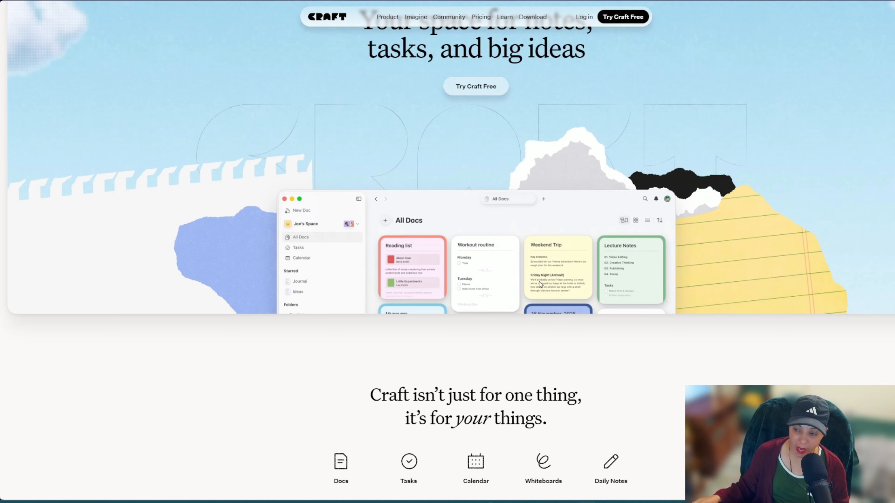
pyautogui.scroll(-10, 380, 324)
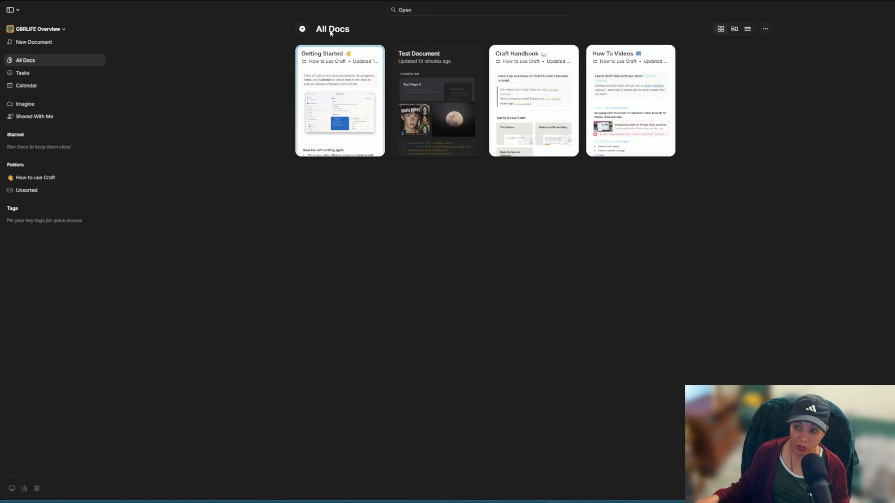
# View the options for adding a document, and check the available downloads on the Craft website
pyautogui.click(302, 28)
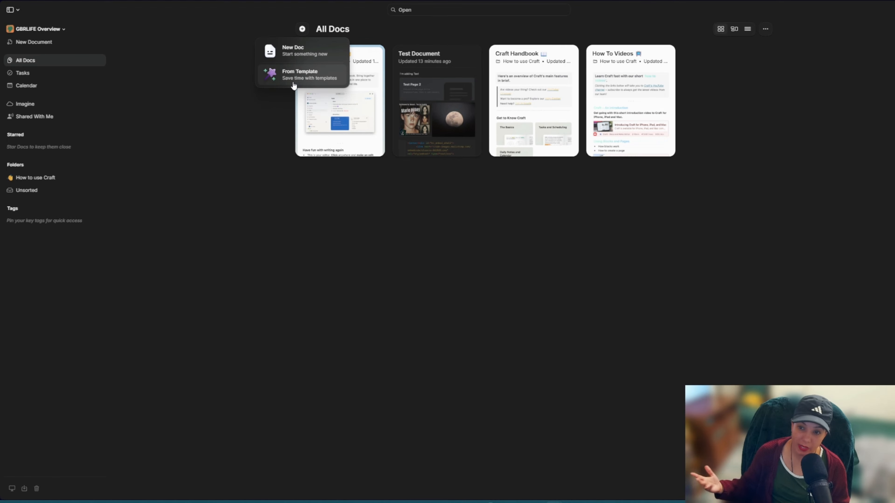
pyautogui.press('Escape')
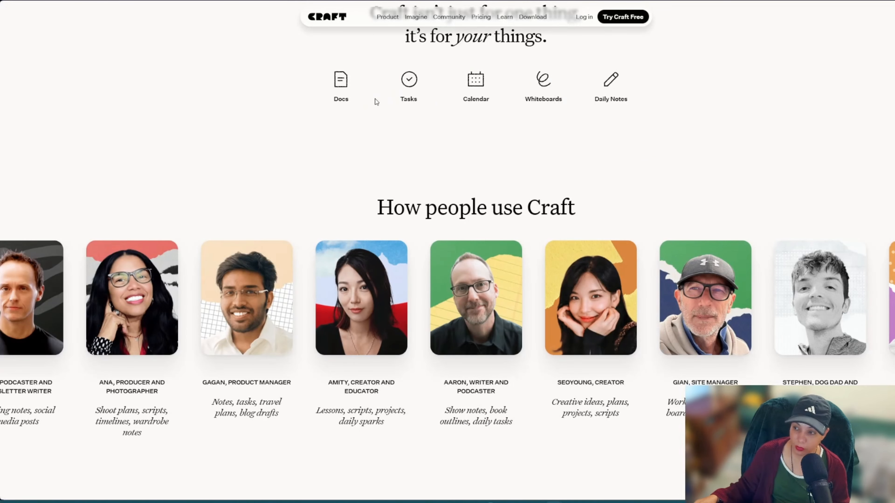
pyautogui.click(532, 17)
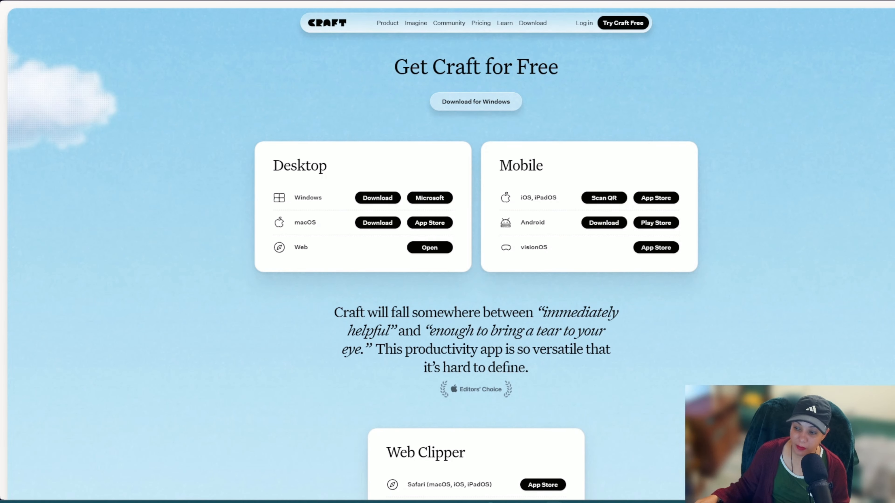
pyautogui.hotkey('alt', 'Tab')
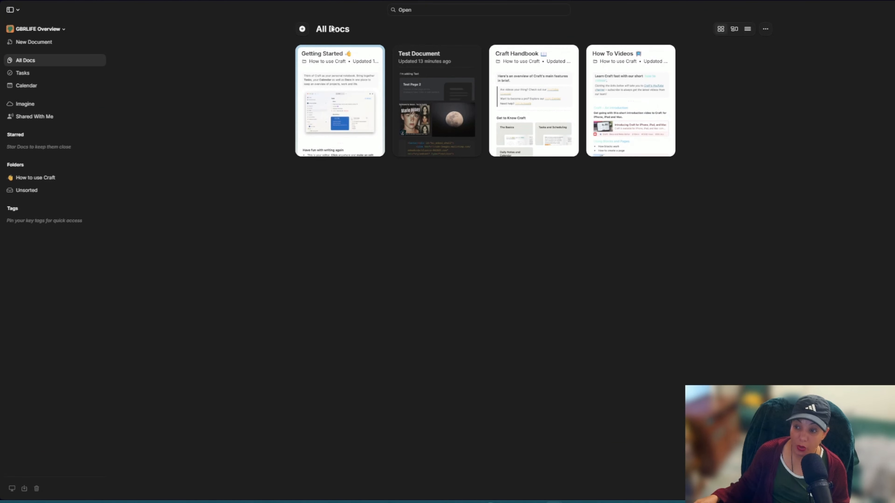
pyautogui.click(301, 29)
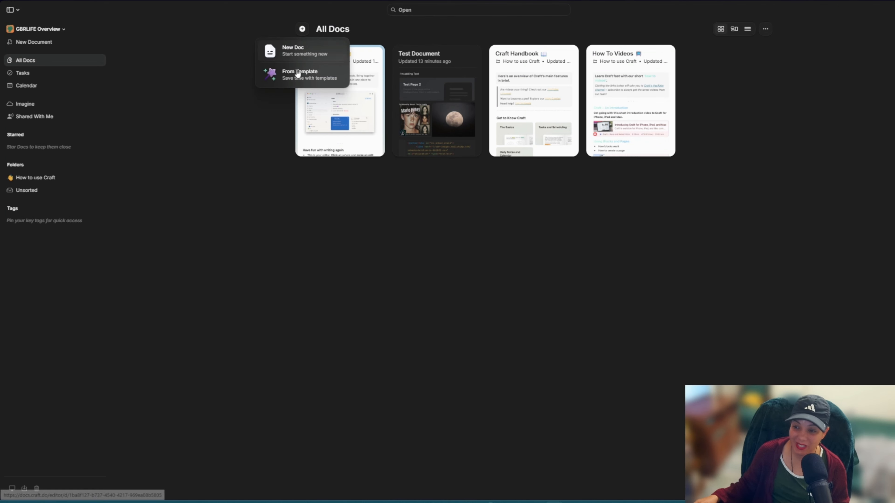
pyautogui.click(296, 73)
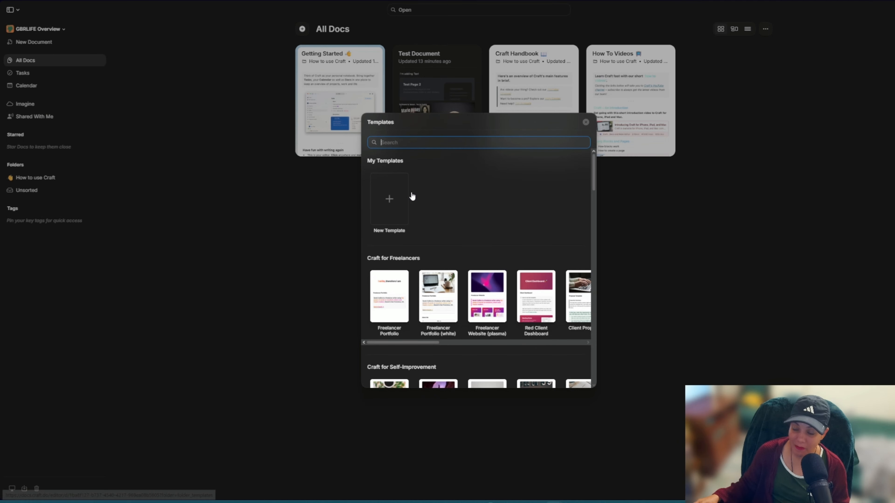
pyautogui.click(585, 122)
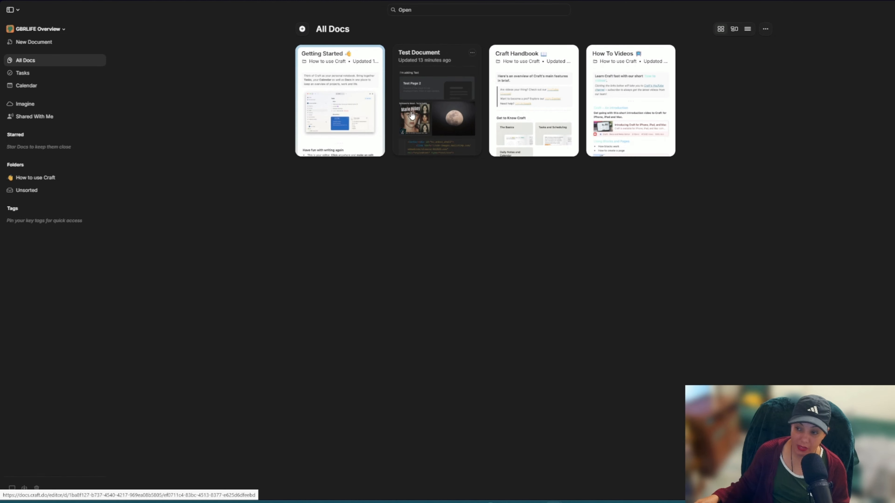
# Open the template gallery for a new document and look through its categories, from Craft for Freelancers to Documentation
pyautogui.click(302, 29)
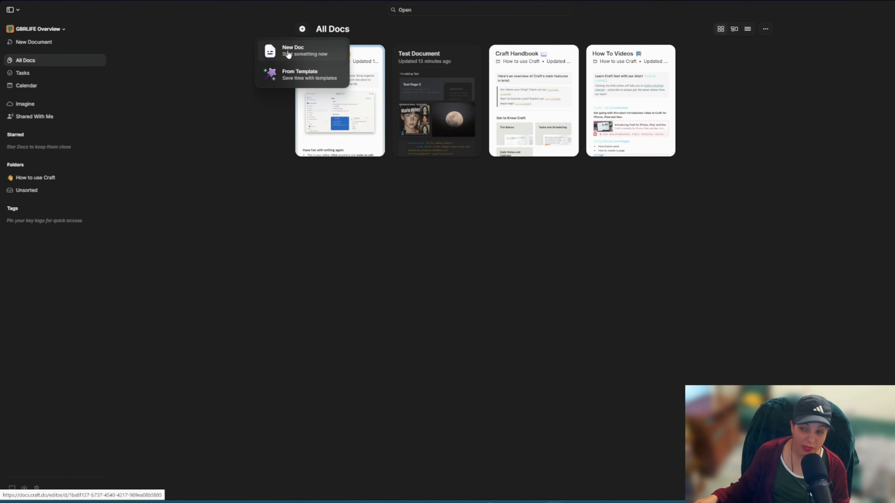
pyautogui.click(302, 75)
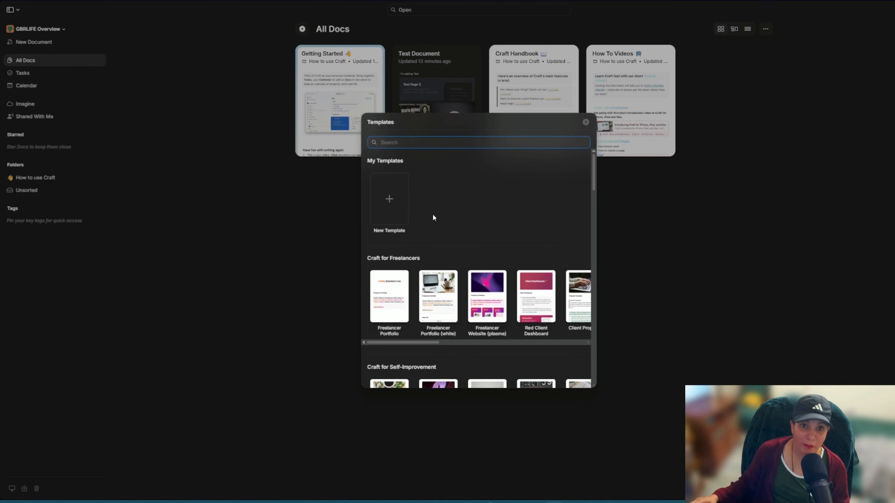
pyautogui.scroll(-1, 441, 211)
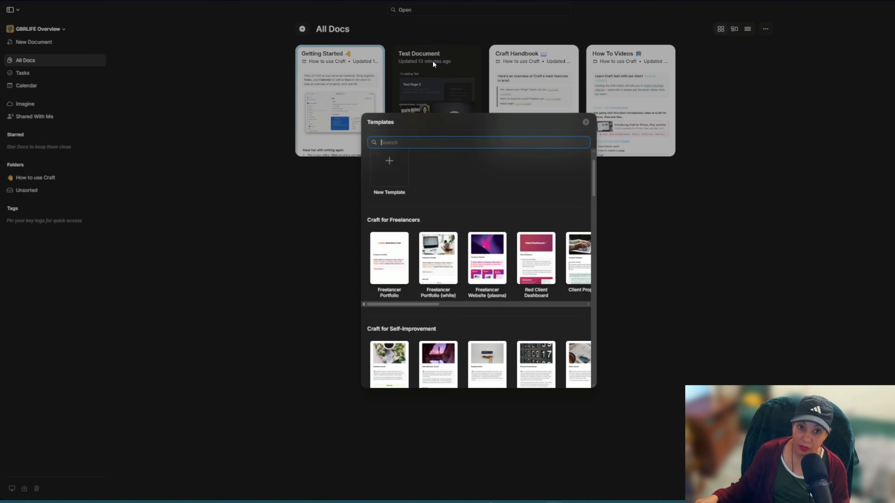
pyautogui.scroll(-2, 474, 177)
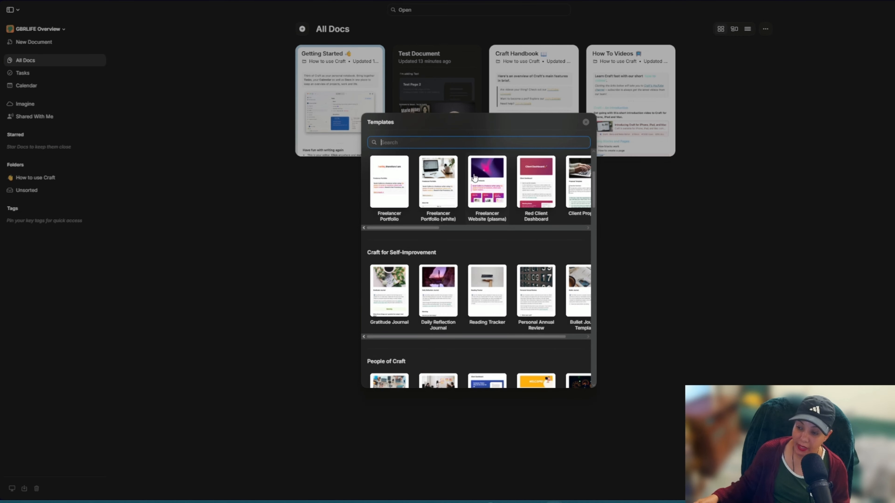
pyautogui.scroll(1, 468, 187)
pyautogui.scroll(-5, 400, 200)
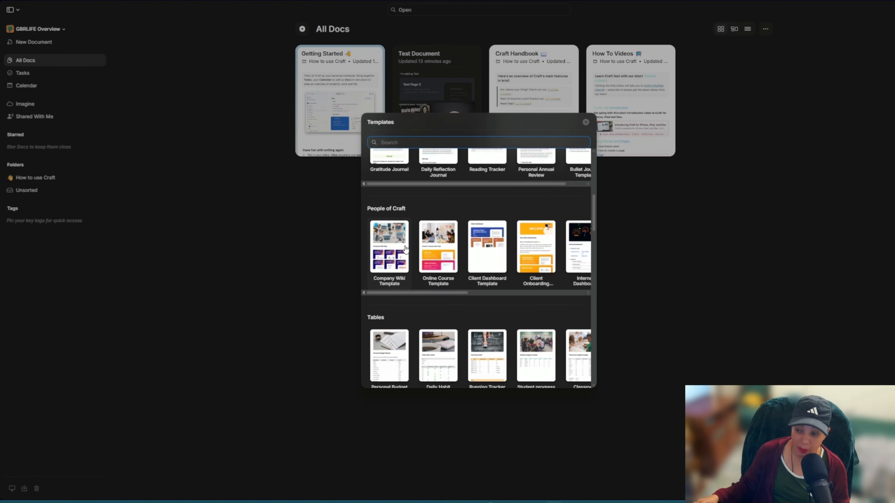
pyautogui.scroll(-6, 405, 248)
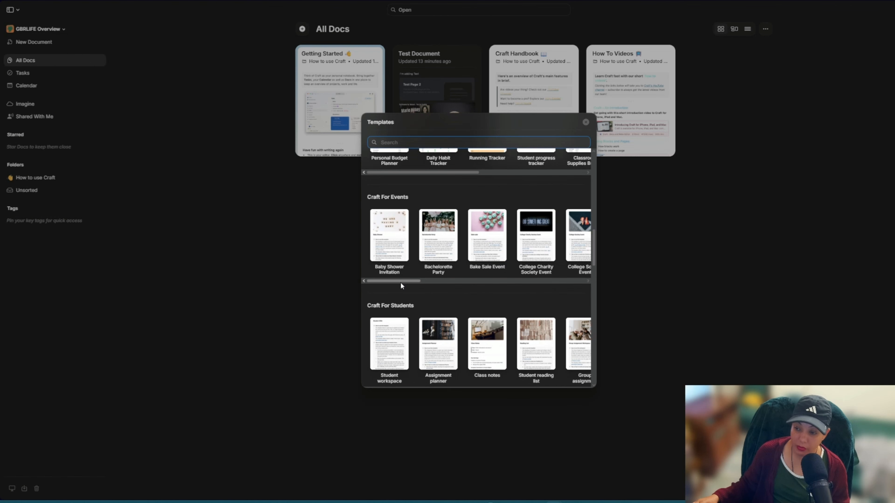
pyautogui.scroll(-5, 401, 283)
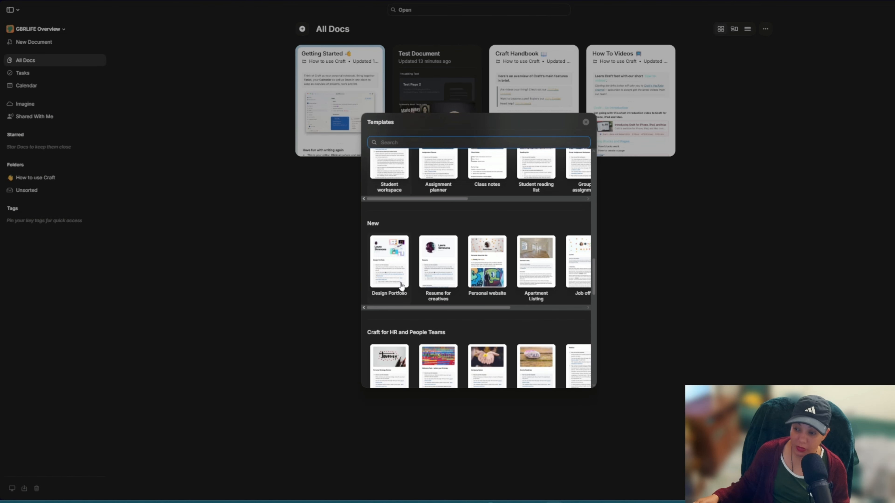
pyautogui.scroll(-4, 401, 284)
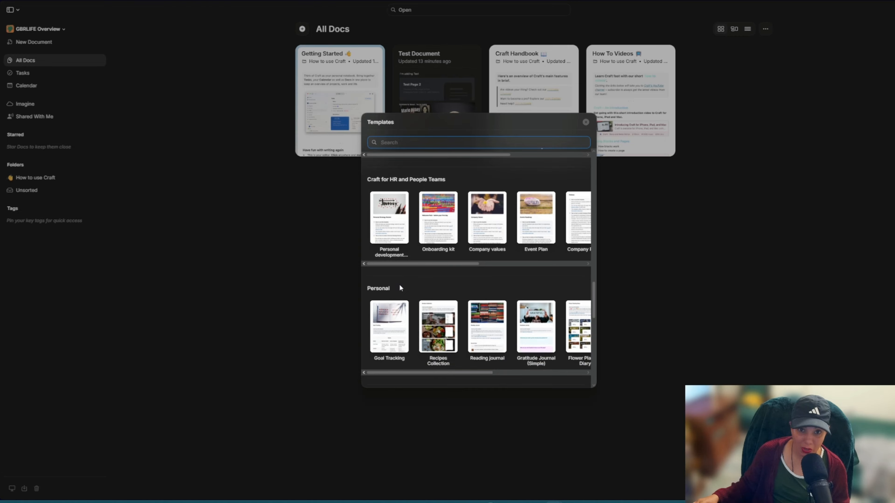
pyautogui.scroll(-5, 400, 287)
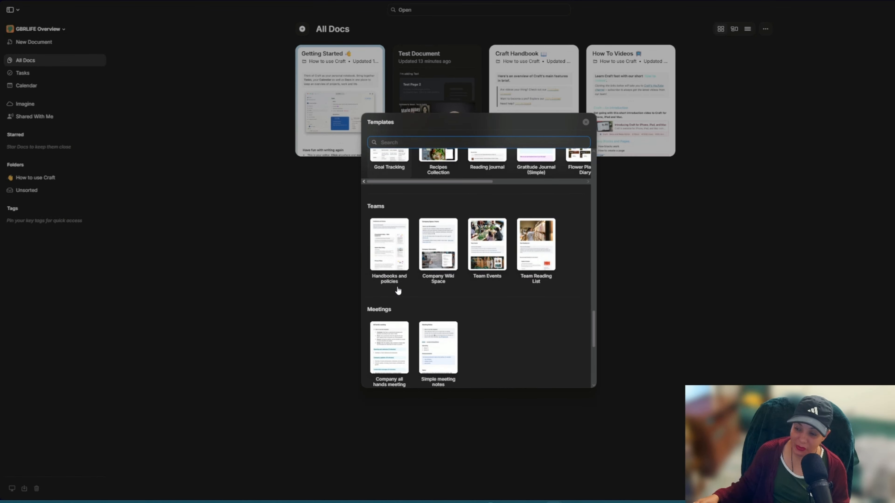
pyautogui.scroll(-3, 397, 289)
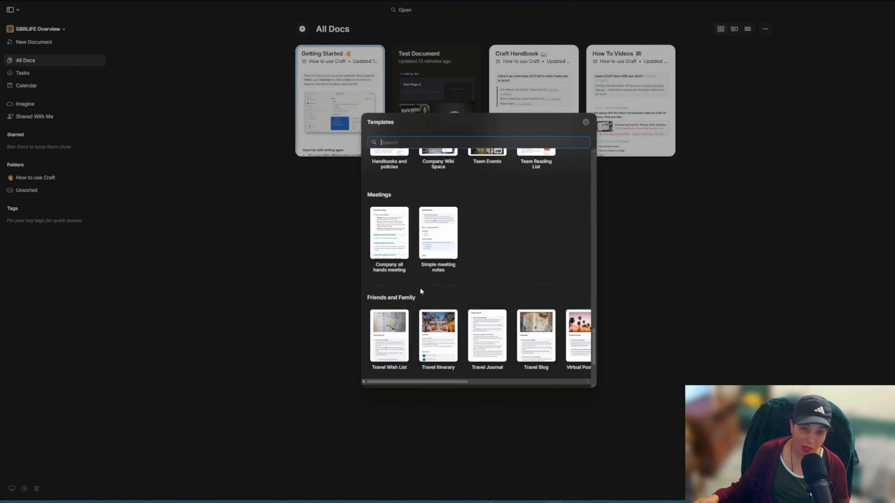
pyautogui.scroll(-2, 410, 271)
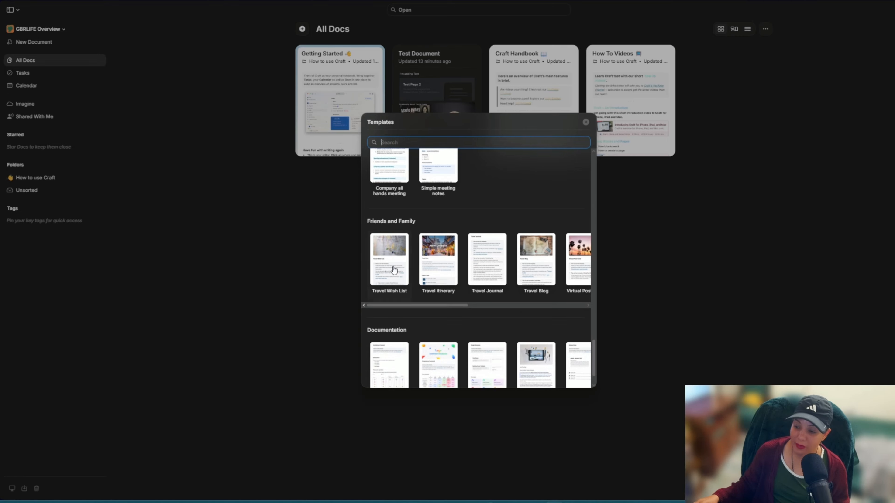
pyautogui.scroll(-1, 396, 270)
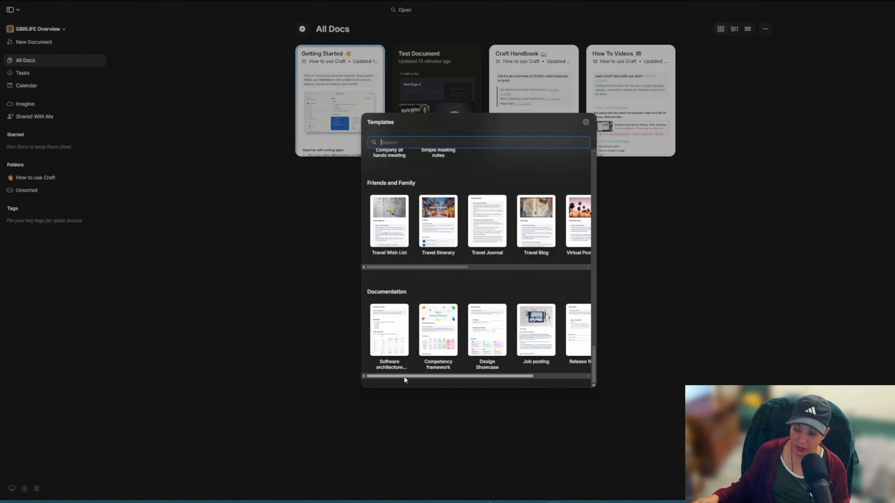
pyautogui.moveTo(405, 376); pyautogui.dragTo(493, 376)
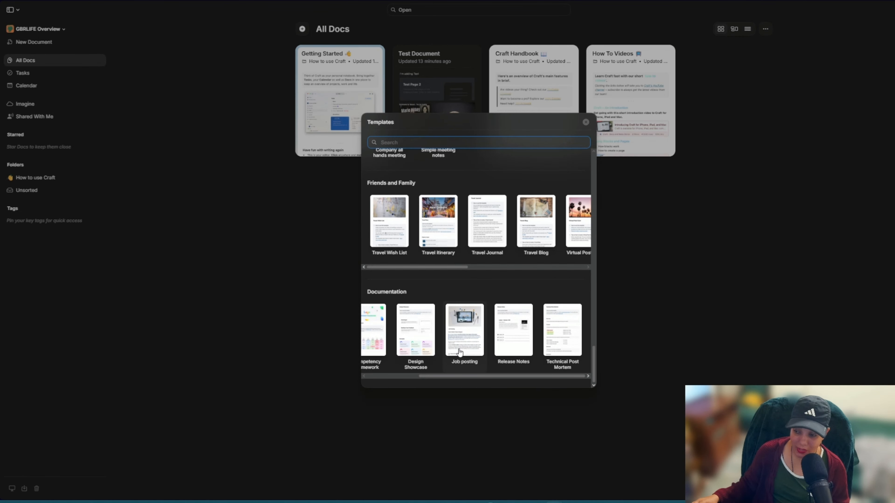
# Create a document from the blue Freelancer Website template in the Craft for Freelancers category
pyautogui.scroll(8, 509, 365)
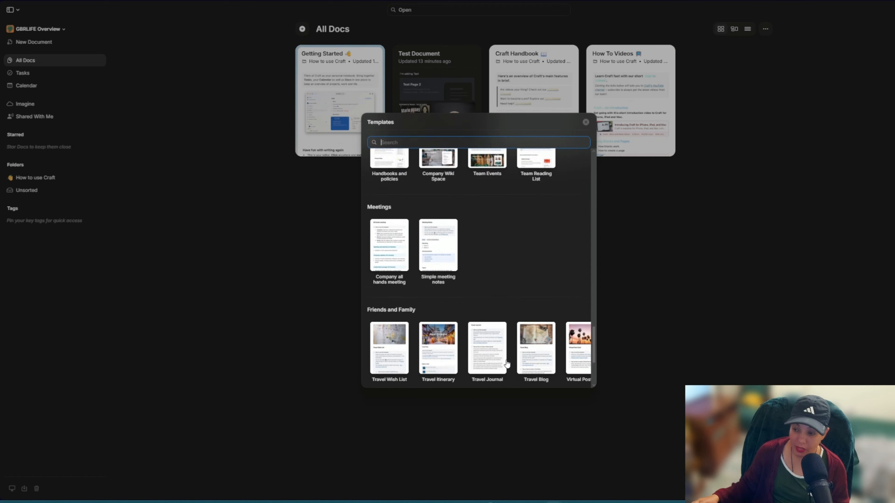
pyautogui.scroll(10, 504, 356)
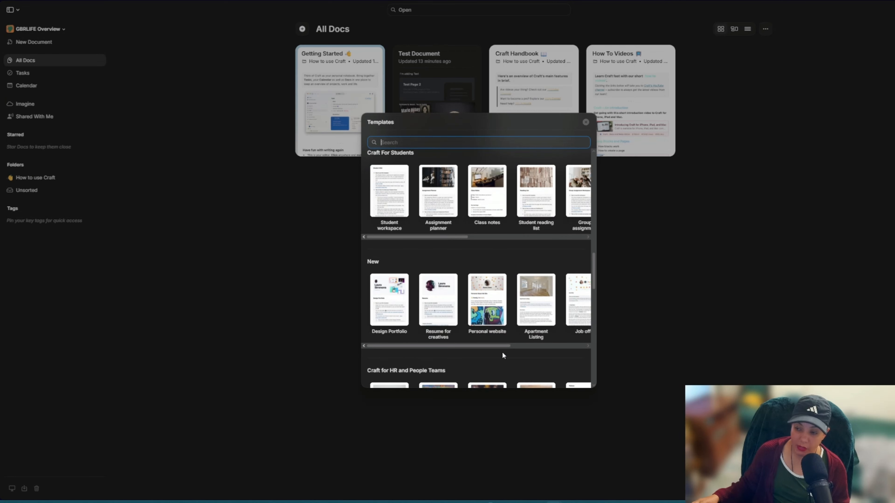
pyautogui.scroll(5, 497, 352)
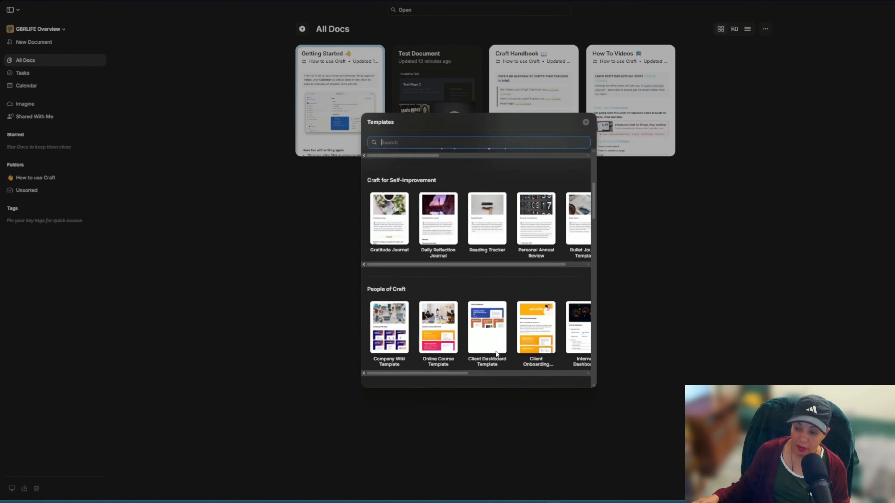
pyautogui.scroll(-2, 496, 354)
pyautogui.scroll(6, 425, 294)
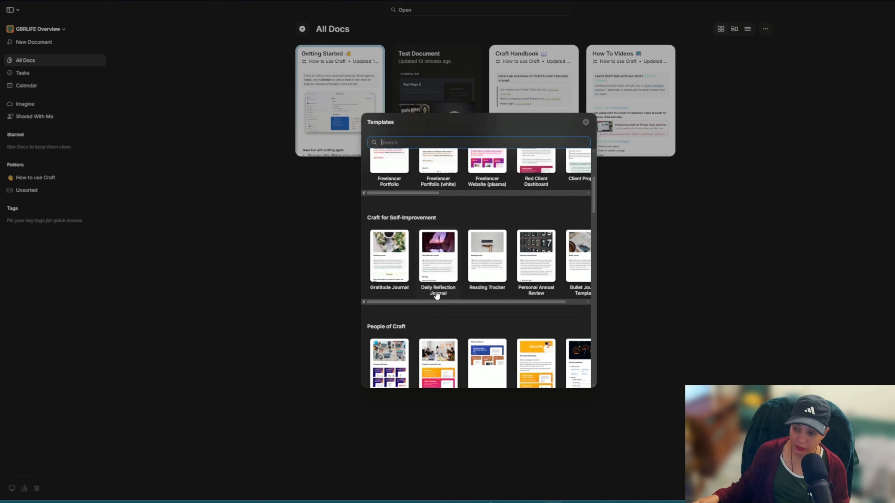
pyautogui.moveTo(429, 342); pyautogui.dragTo(563, 346)
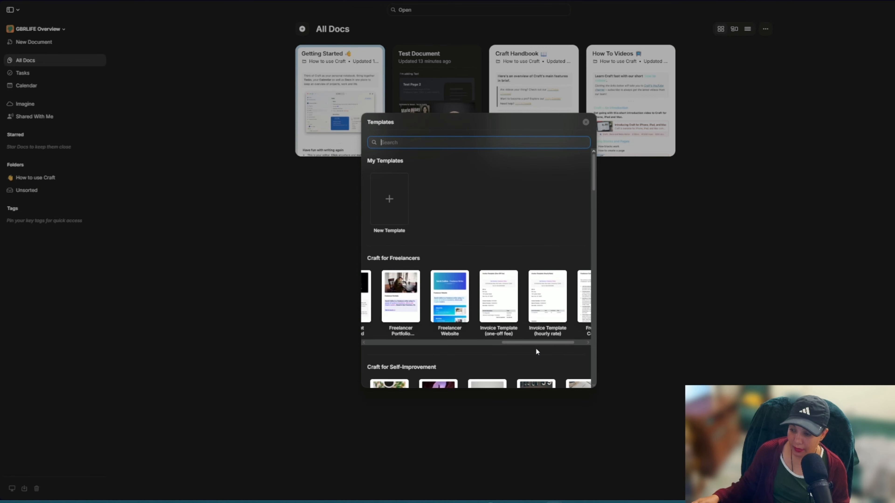
pyautogui.scroll(-2, 484, 339)
pyautogui.click(446, 268)
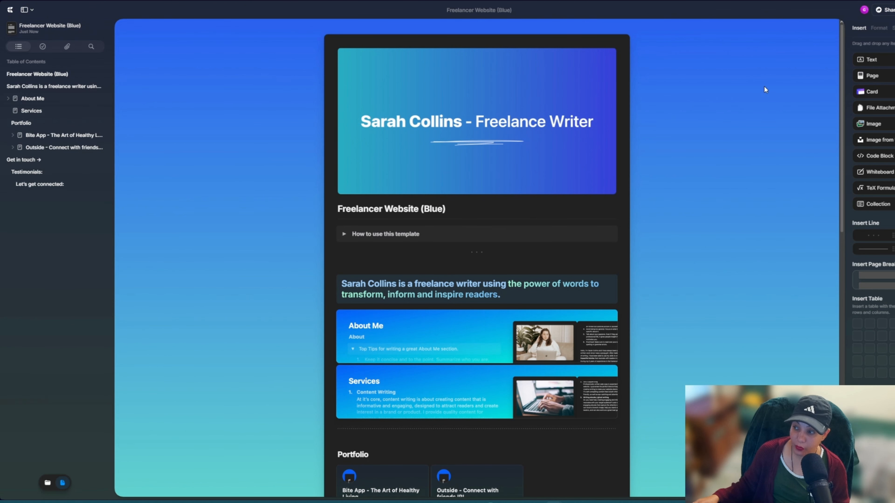
# Review the Freelancer Website (Blue) document's sections, including its portfolio, testimonials and social media links
pyautogui.moveTo(862, 61); pyautogui.dragTo(810, 93)
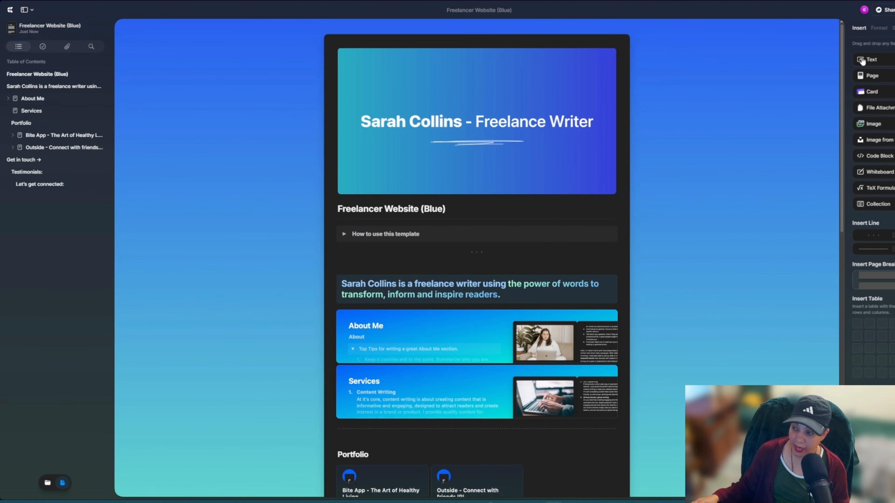
pyautogui.scroll(-1, 536, 237)
pyautogui.scroll(-6, 535, 237)
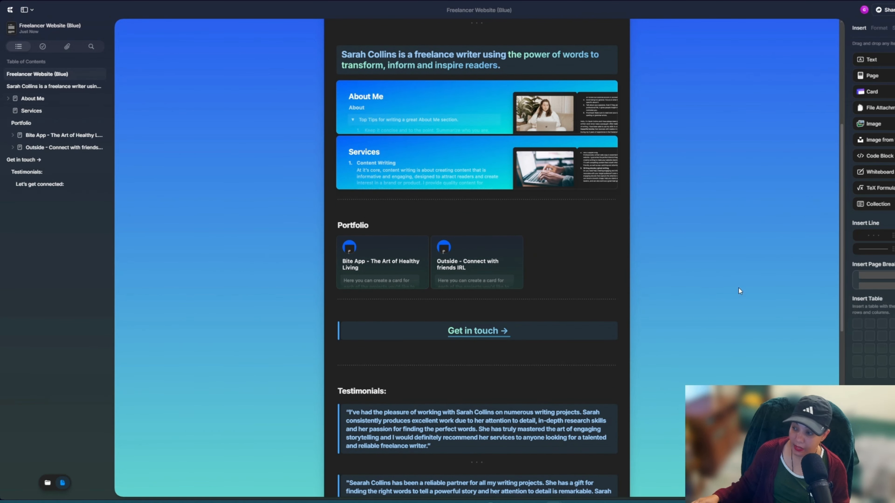
pyautogui.scroll(-3, 441, 266)
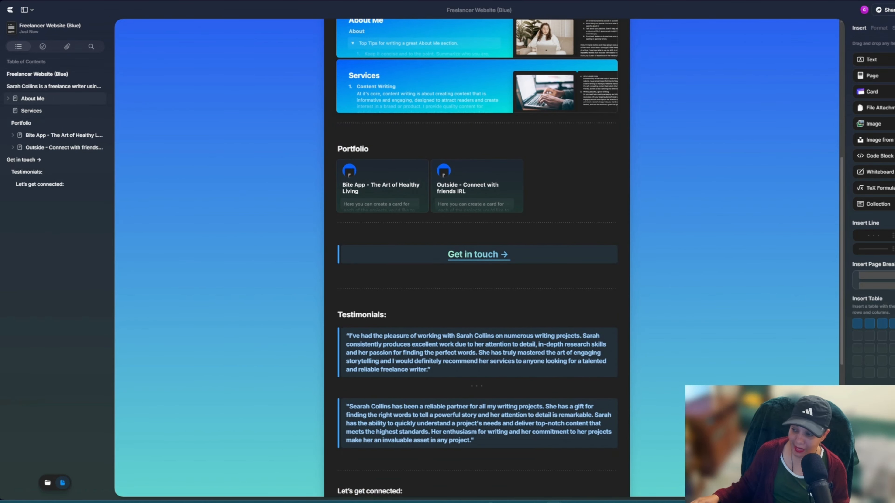
pyautogui.scroll(-10, 464, 322)
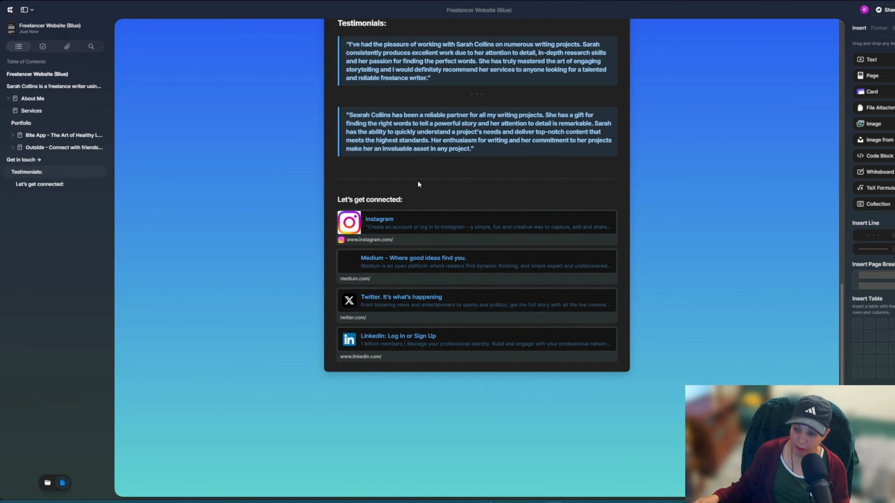
pyautogui.scroll(9, 408, 297)
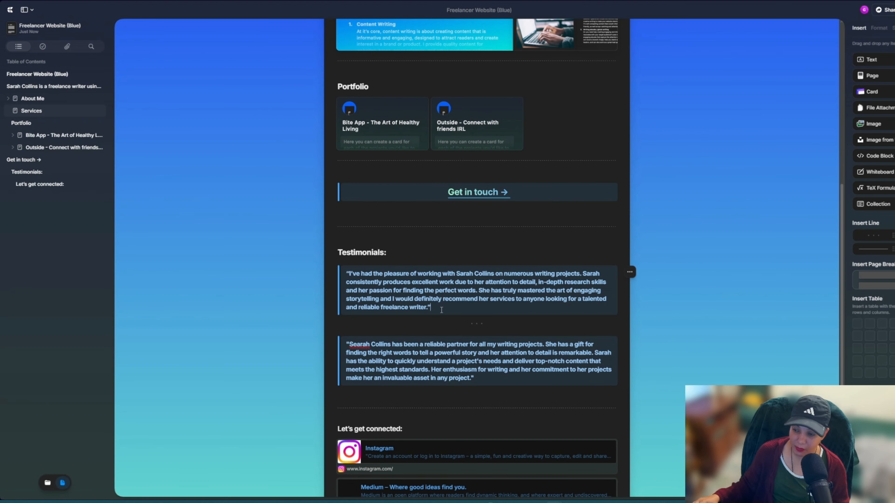
pyautogui.moveTo(441, 310); pyautogui.dragTo(351, 276)
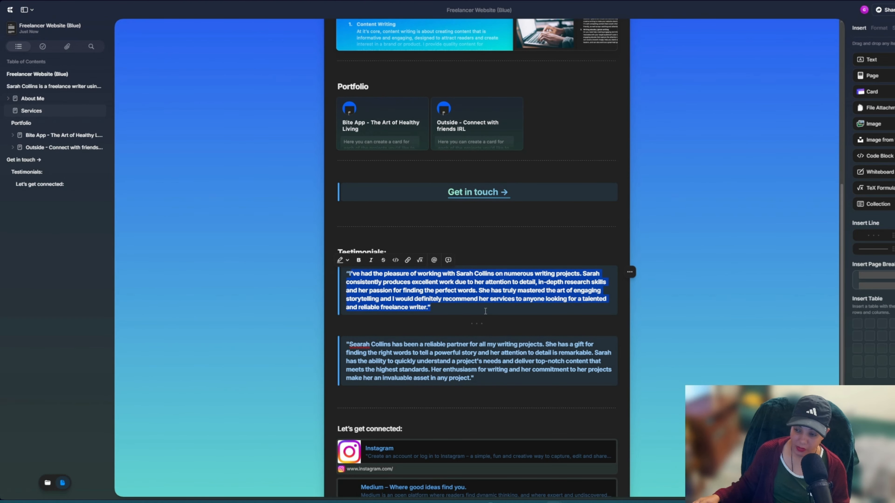
pyautogui.click(467, 324)
pyautogui.scroll(-5, 463, 332)
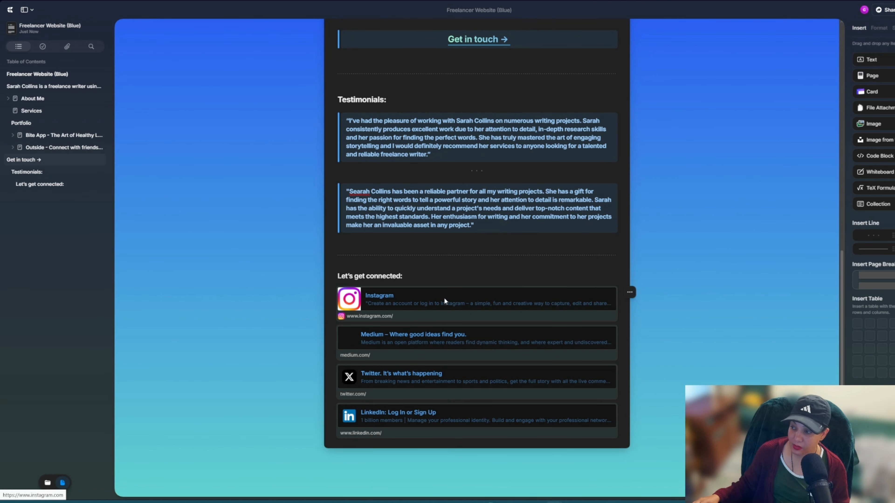
pyautogui.scroll(15, 443, 297)
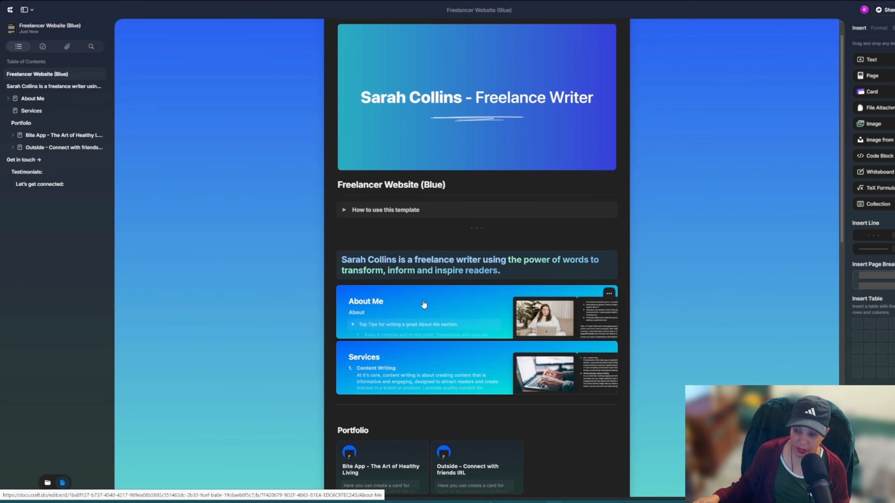
# View the About Me and Services subpages, and return to the Freelancer Website (Blue) main page
pyautogui.click(423, 304)
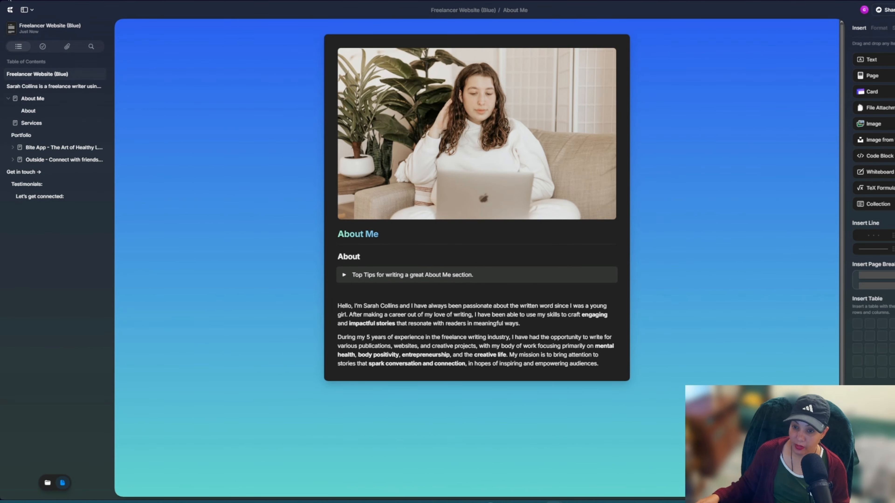
pyautogui.click(10, 1)
pyautogui.click(382, 383)
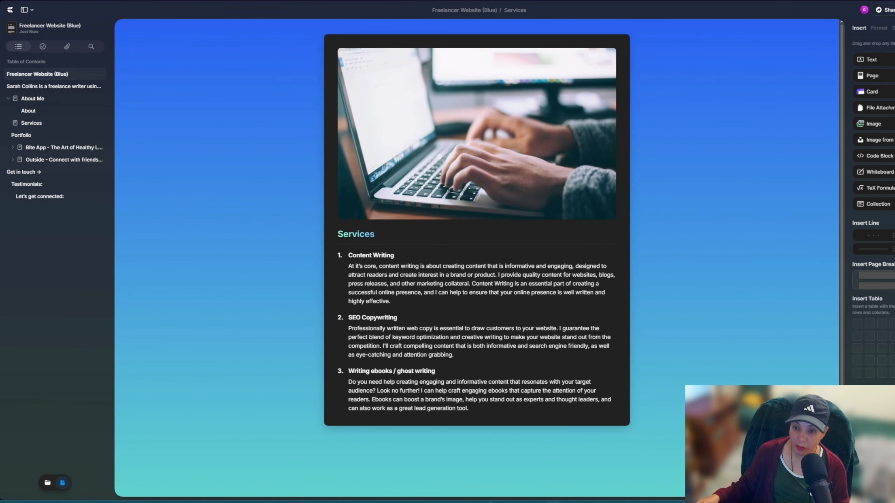
pyautogui.press('super+bracketleft')
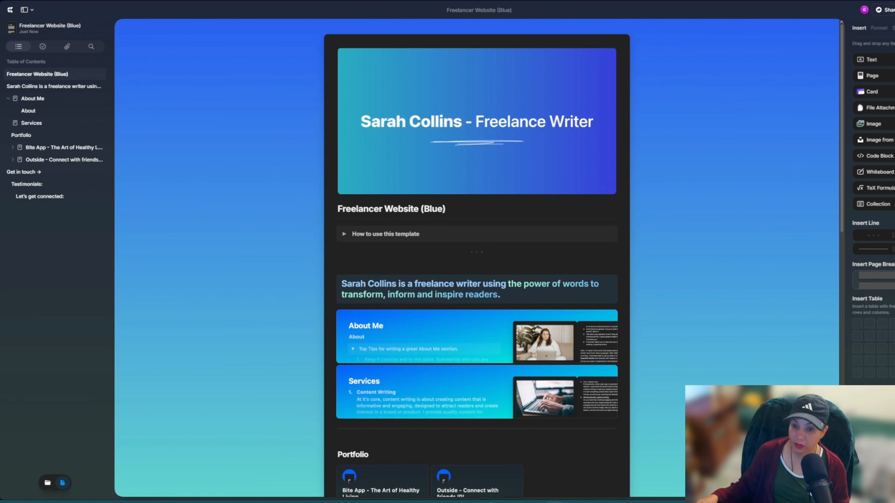
# Go back to Test Document and view its attachments, tasks, table of contents and text search
pyautogui.hotkey('alt', 'Left')
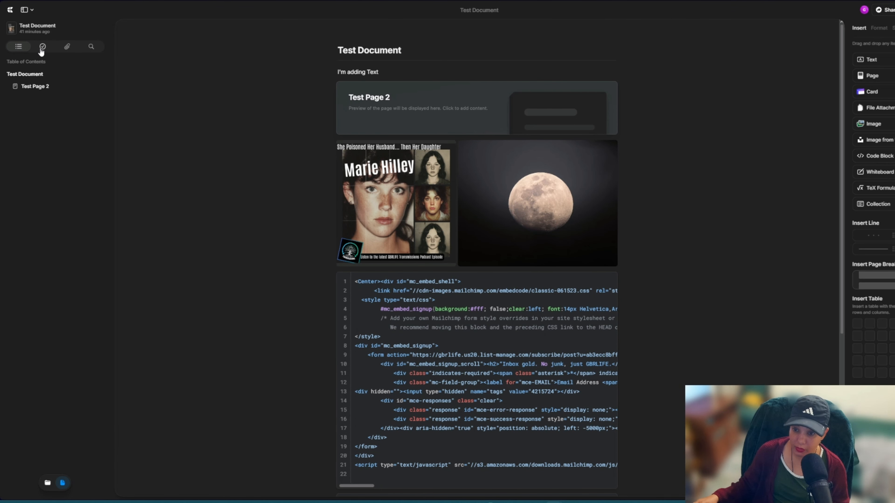
pyautogui.click(66, 47)
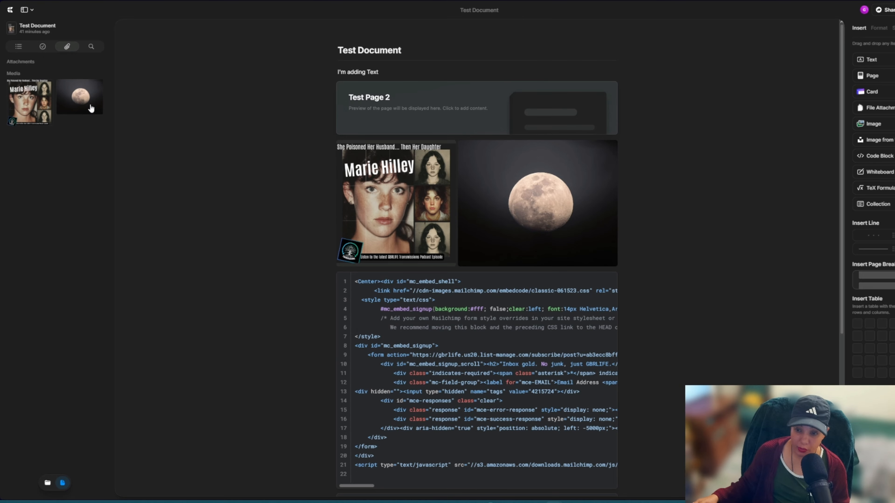
pyautogui.click(42, 46)
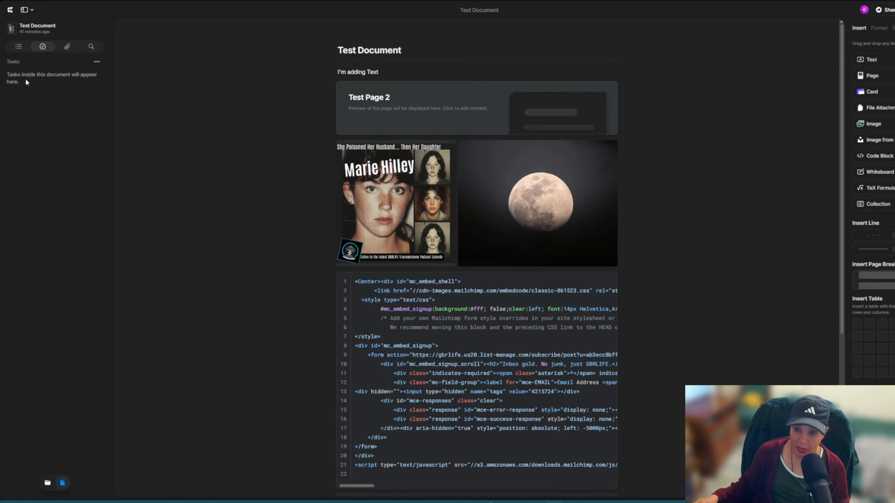
pyautogui.click(18, 46)
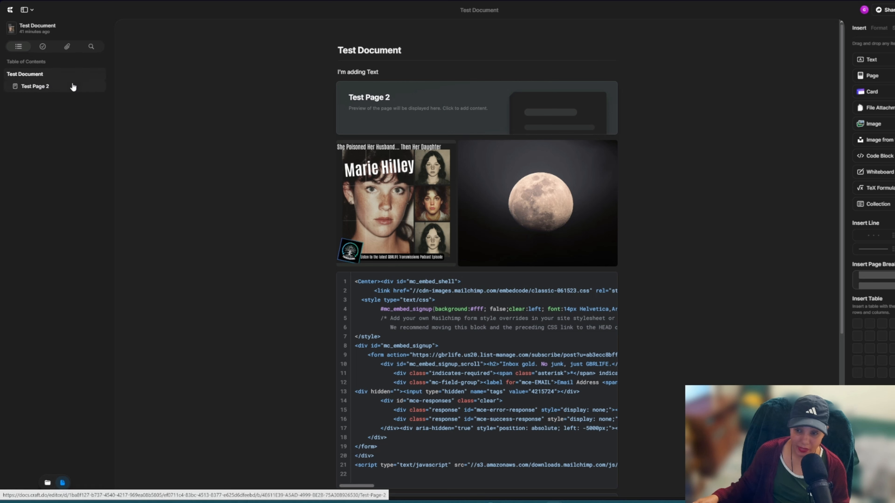
pyautogui.click(90, 47)
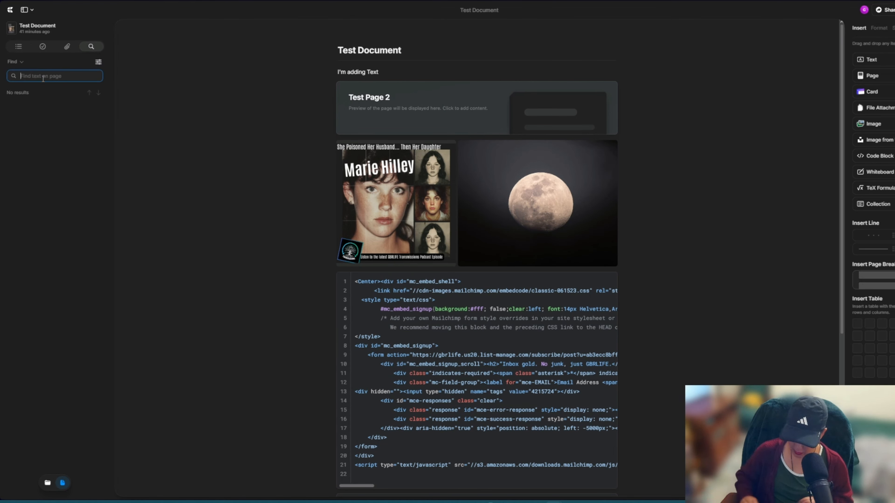
# Search Test Document for "test", go to the Test Page 2 match, and clear the search
pyautogui.write('test')
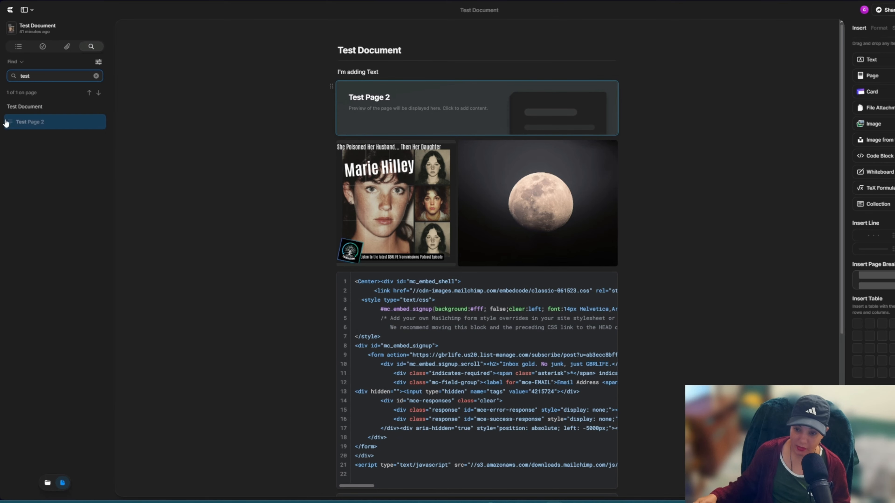
pyautogui.click(53, 121)
pyautogui.click(96, 77)
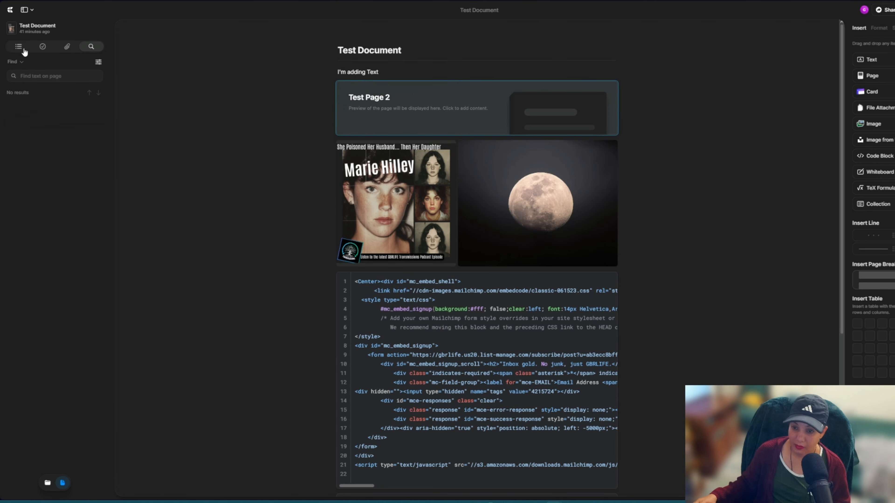
# Review the rest of Test Document, including the images, the embedded code block and the Momma Koala Ideas collection
pyautogui.scroll(-6, 571, 204)
pyautogui.scroll(4, 563, 191)
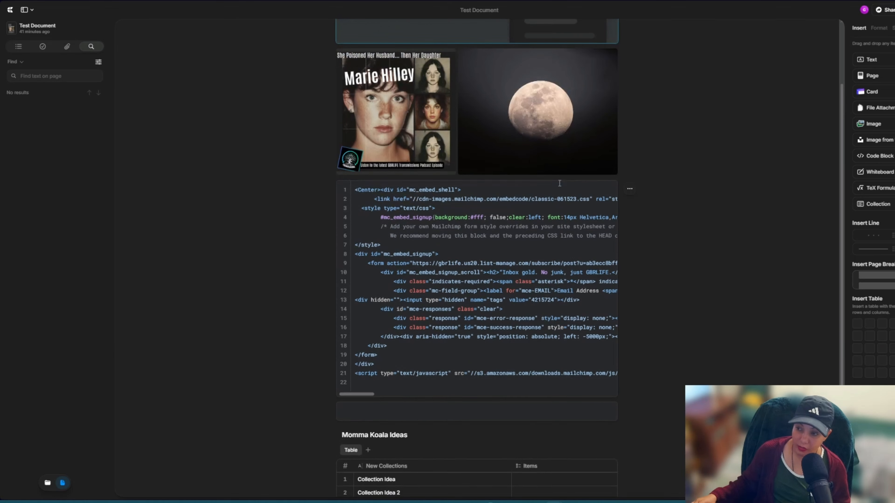
pyautogui.scroll(-3, 557, 180)
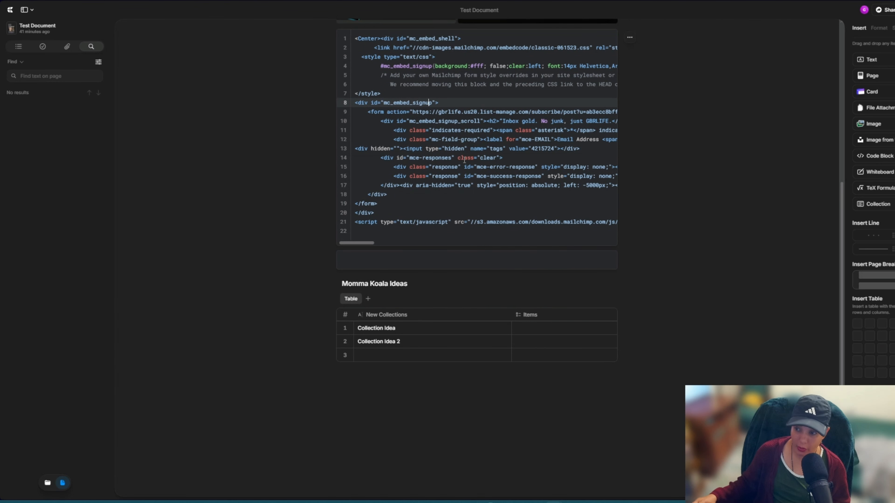
pyautogui.click(406, 203)
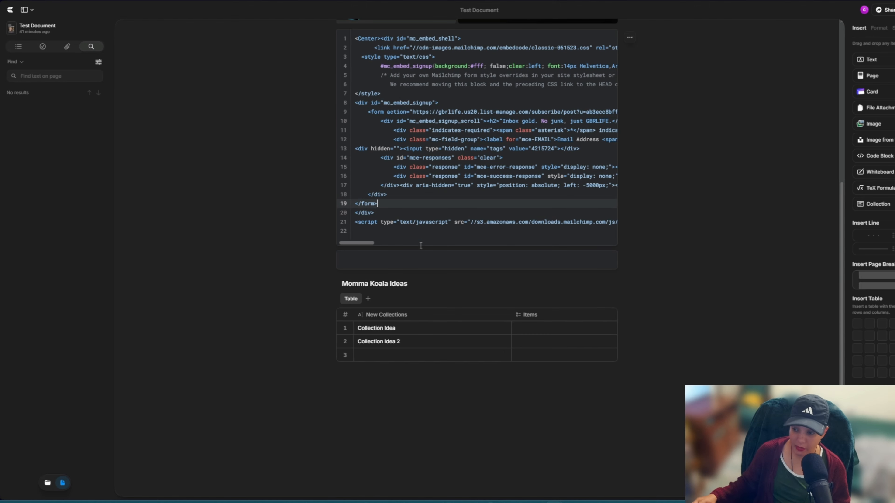
pyautogui.moveTo(356, 243); pyautogui.dragTo(292, 250)
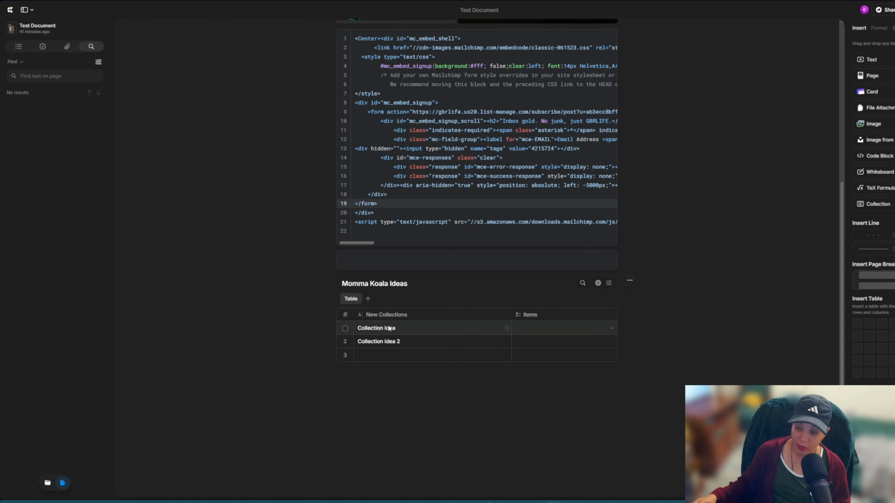
# Add the text "This is a true test" to the Test Page 2 subpage and return to Test Document
pyautogui.scroll(7, 404, 358)
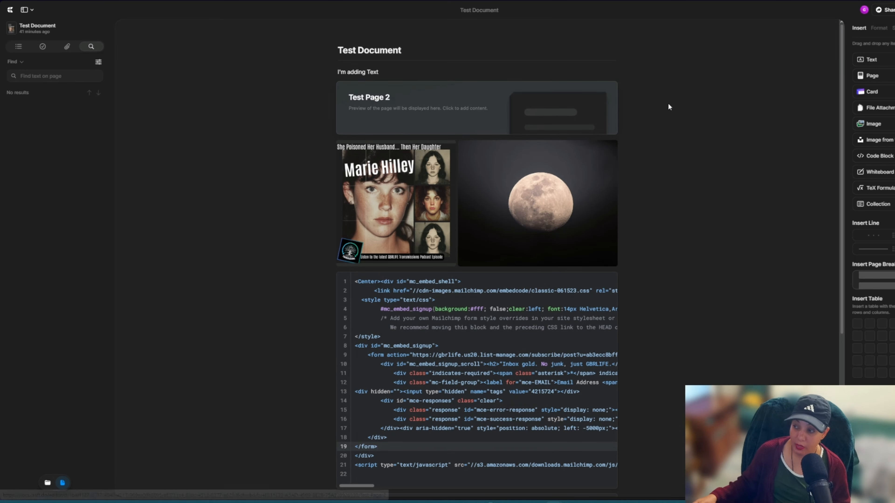
pyautogui.click(433, 111)
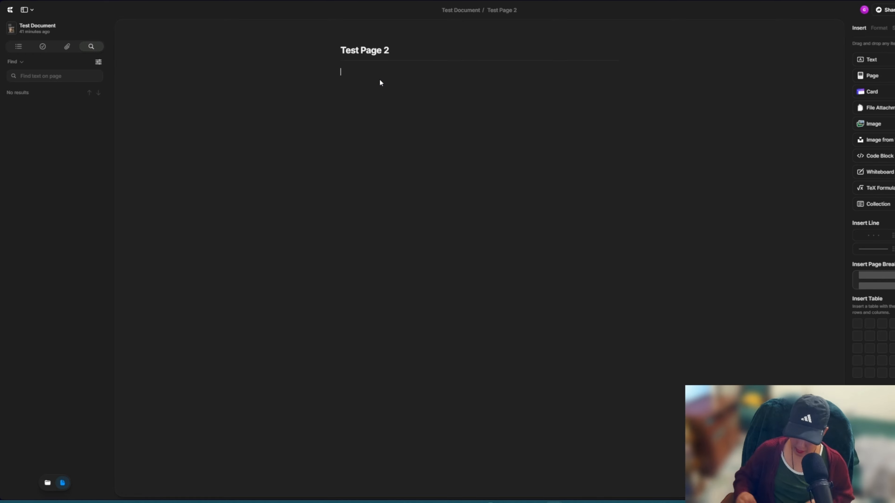
pyautogui.write('This is a')
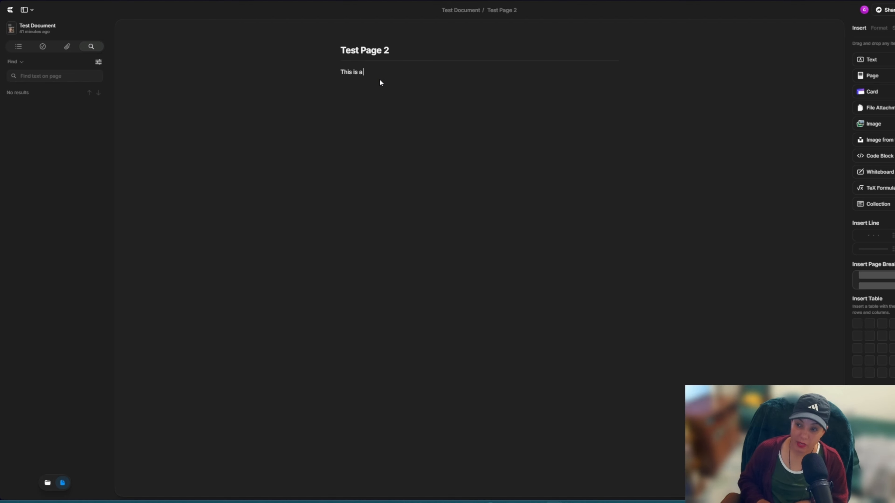
pyautogui.write(' true test')
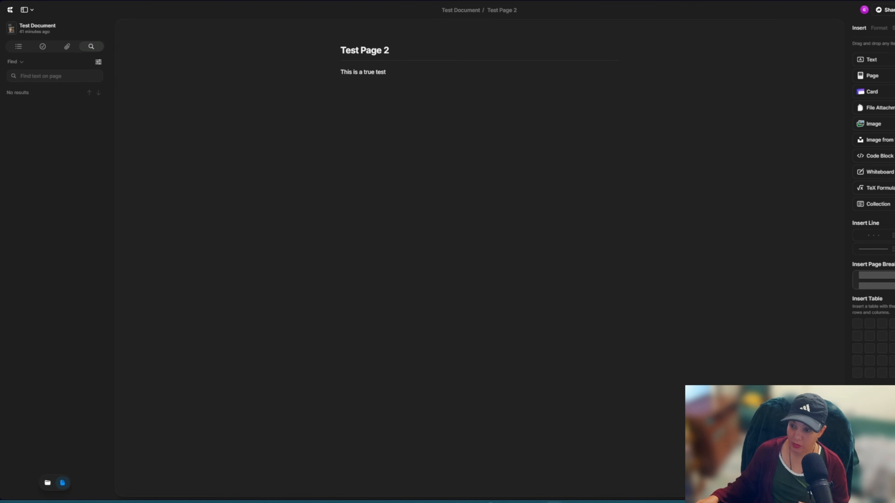
pyautogui.hotkey('alt', 'Left')
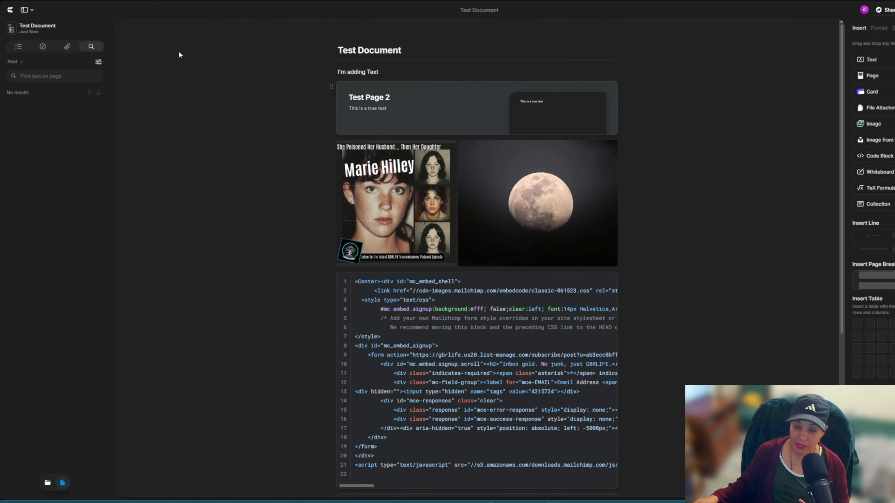
# Go to the workspace's Tasks inbox and start a new task with a title beginning "Post A"
pyautogui.click(10, 11)
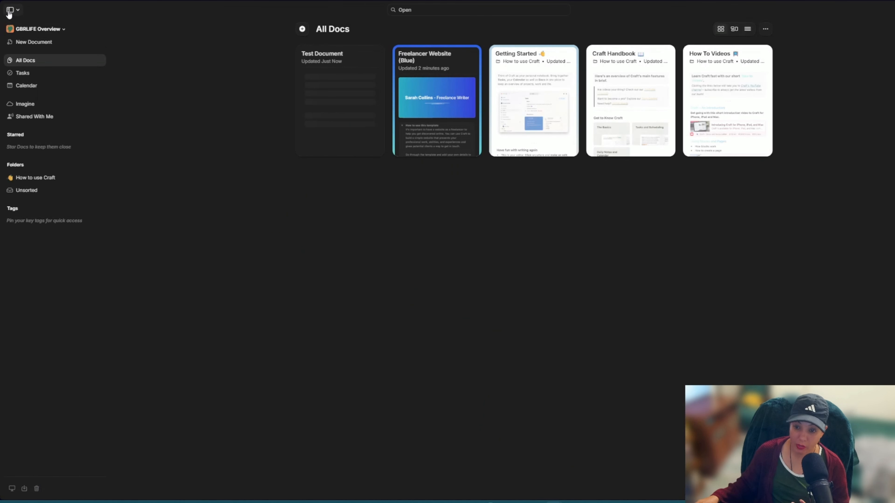
pyautogui.click(33, 78)
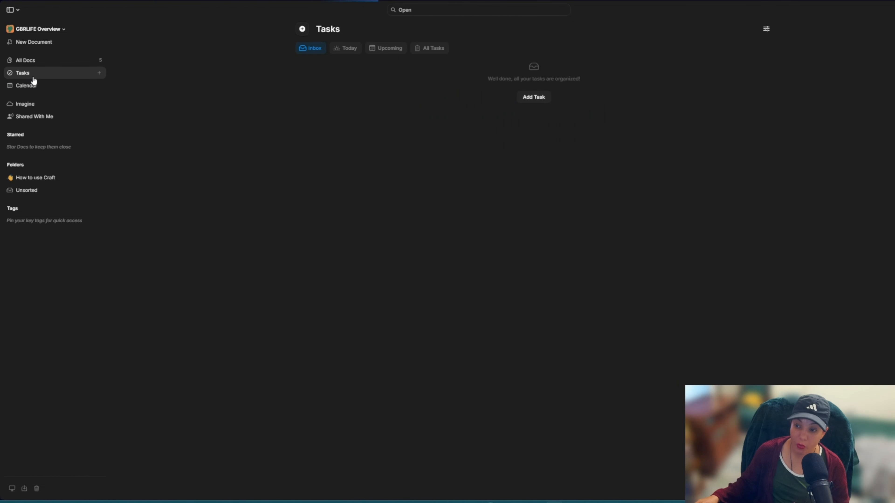
pyautogui.click(544, 102)
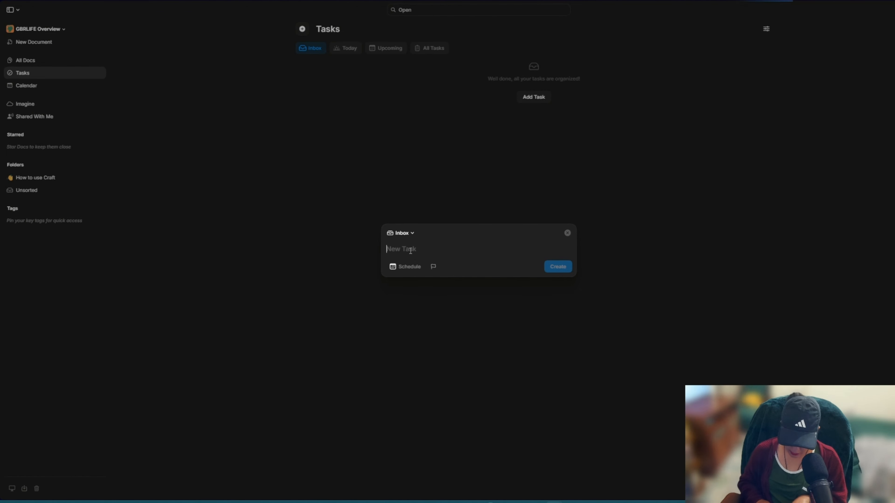
pyautogui.write('Post')
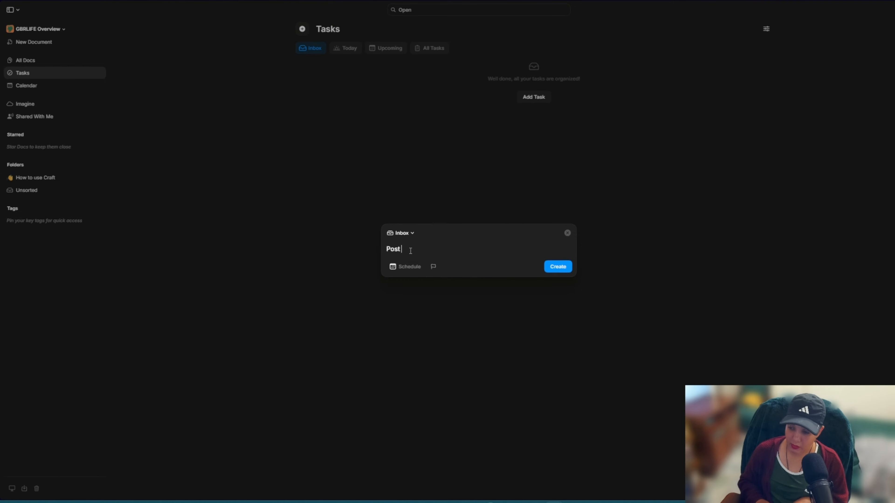
pyautogui.write(' A V')
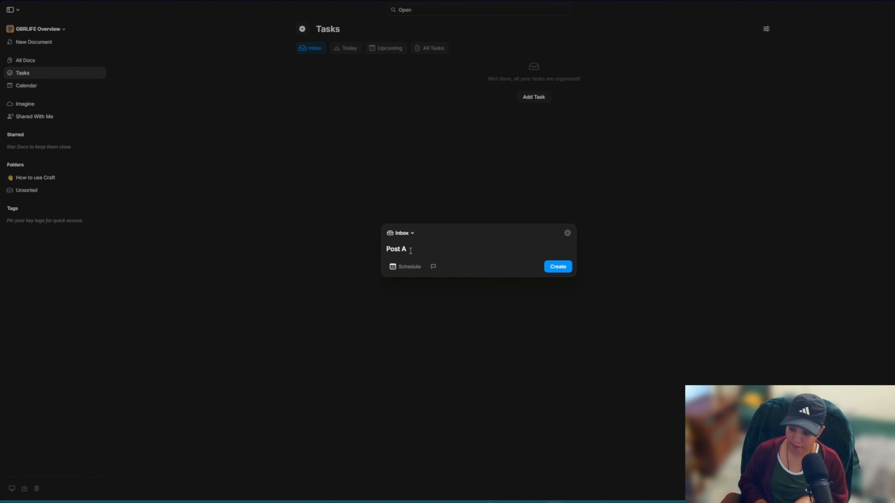